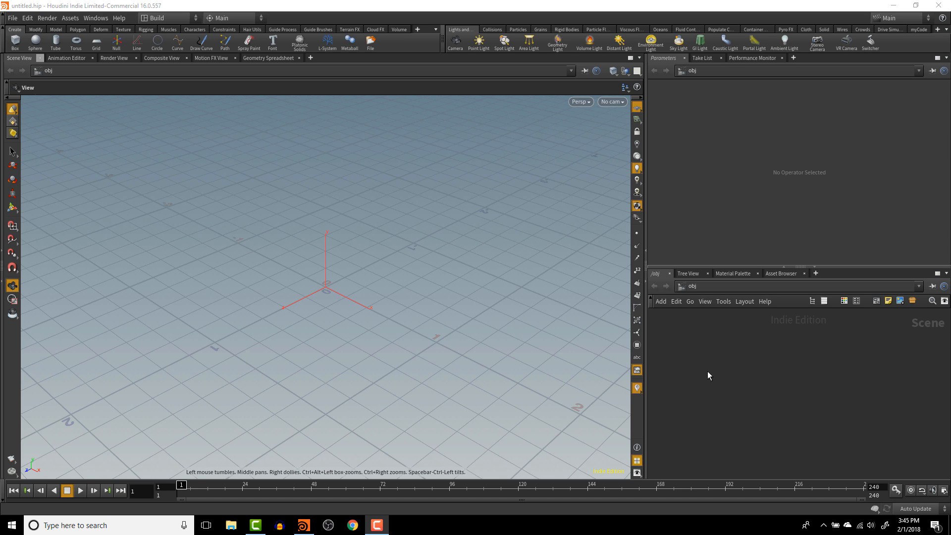
- Add a Sphere object to the scene and go inside its geometry network
{"action": "left_click", "coordinate": [724, 372]}
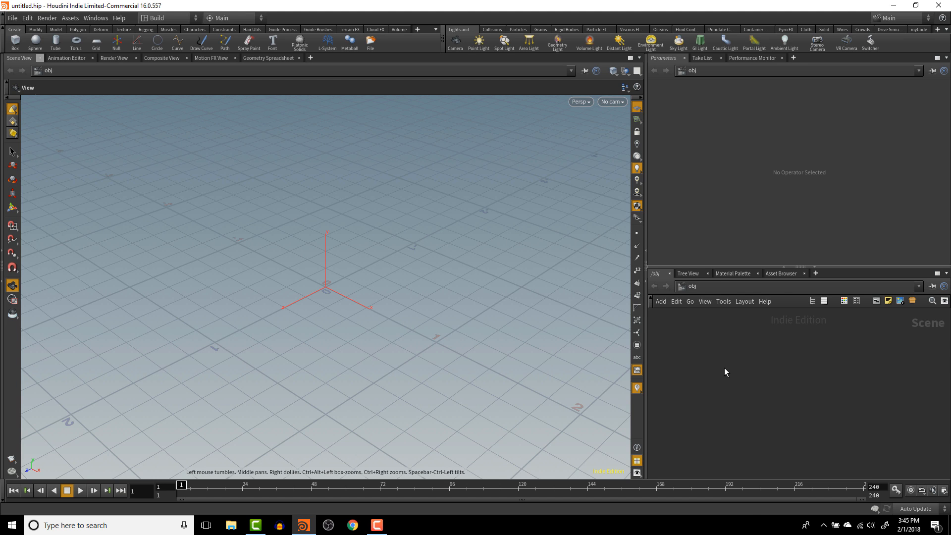
{"action": "key", "text": "Tab"}
{"action": "type", "text": "sphe"}
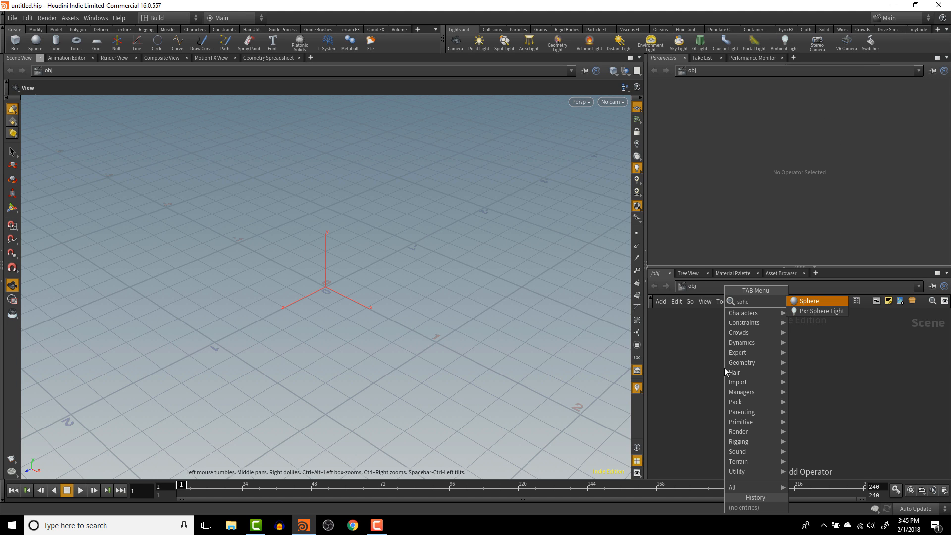
{"action": "key", "text": "Return"}
{"action": "left_click", "coordinate": [724, 369]}
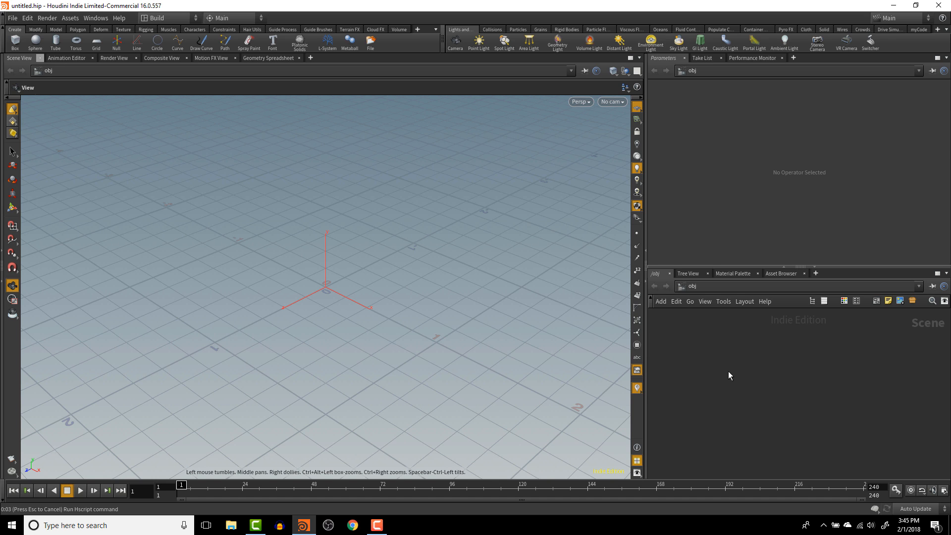
{"action": "double_click", "coordinate": [725, 368]}
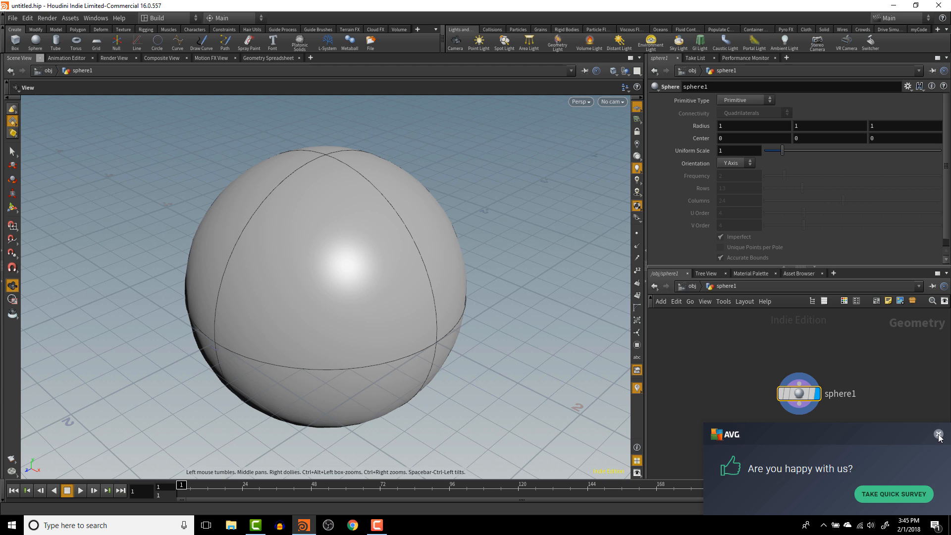
- Dismiss the AVG survey pop-up and set the sphere's primitive type to Polygon Mesh
{"action": "left_click", "coordinate": [938, 433]}
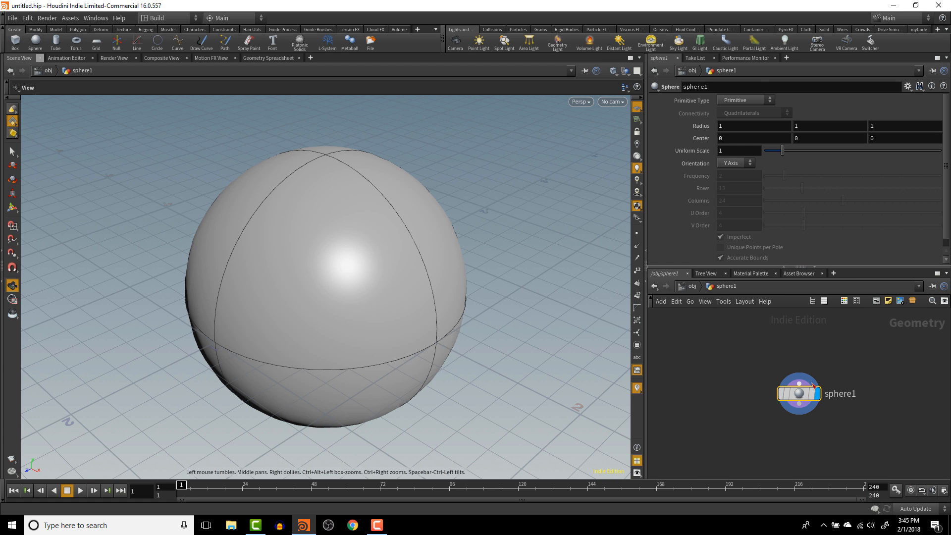
{"action": "left_click", "coordinate": [756, 99]}
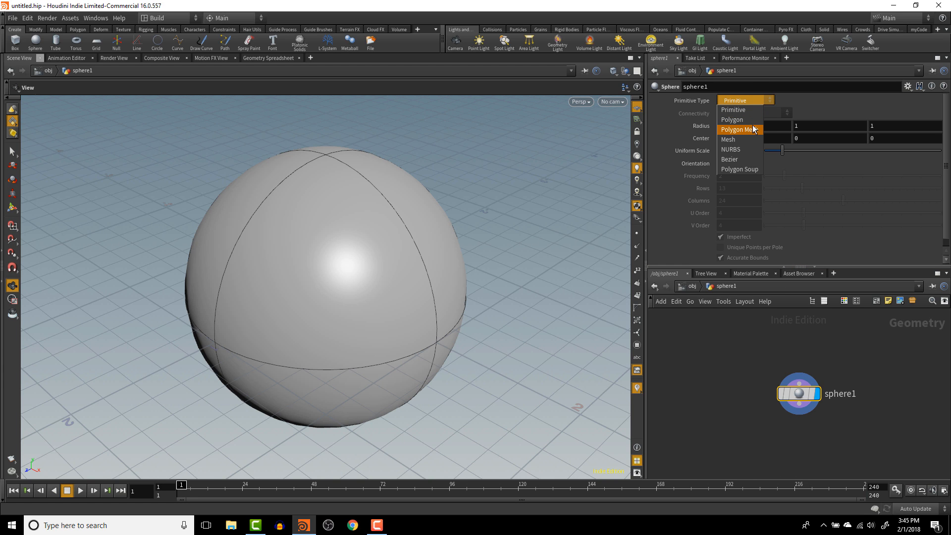
{"action": "left_click", "coordinate": [752, 120]}
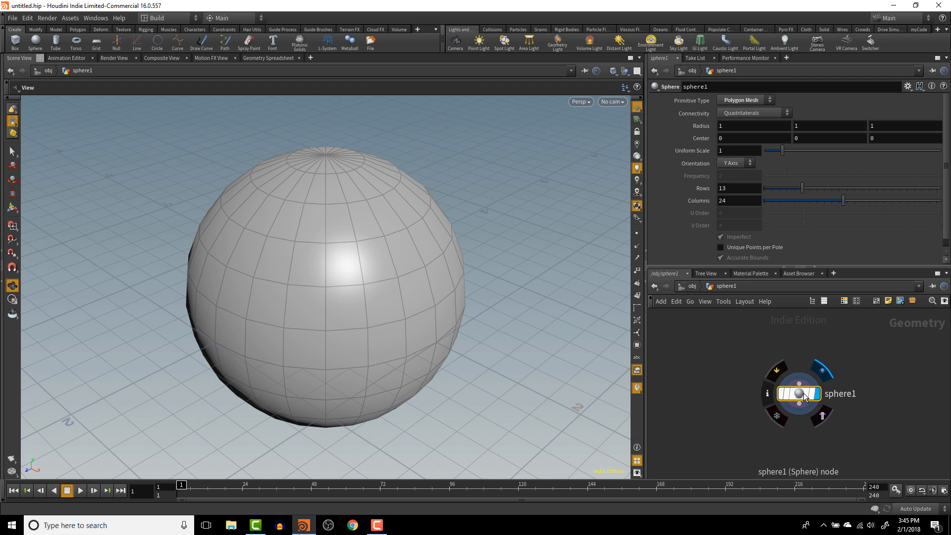
- Move the sphere node up in the network and place a Scatter node below it, slightly offset
{"action": "left_click_drag", "start_coordinate": [806, 396], "coordinate": [774, 357]}
{"action": "key", "text": "Tab"}
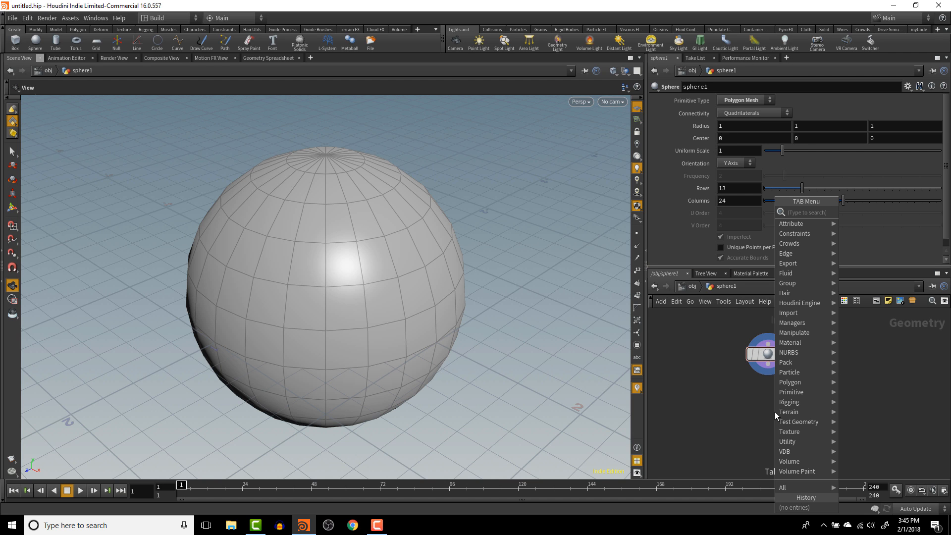
{"action": "type", "text": "s"}
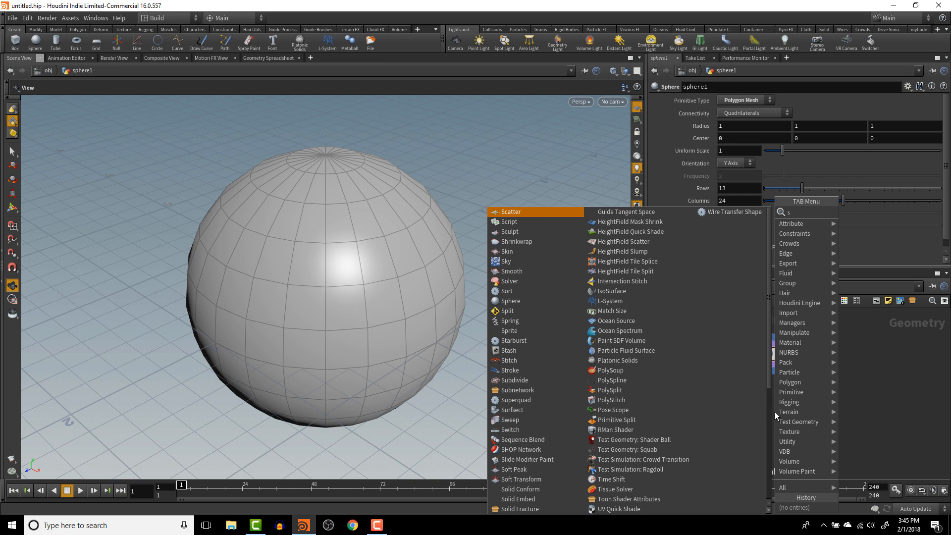
{"action": "key", "text": "Return"}
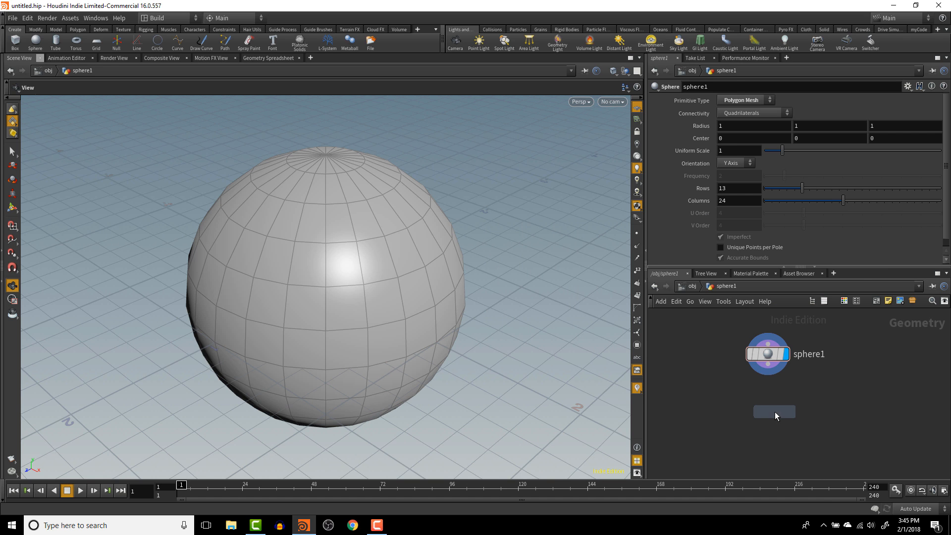
{"action": "left_click", "coordinate": [775, 414]}
{"action": "left_click_drag", "start_coordinate": [775, 418], "coordinate": [792, 407]}
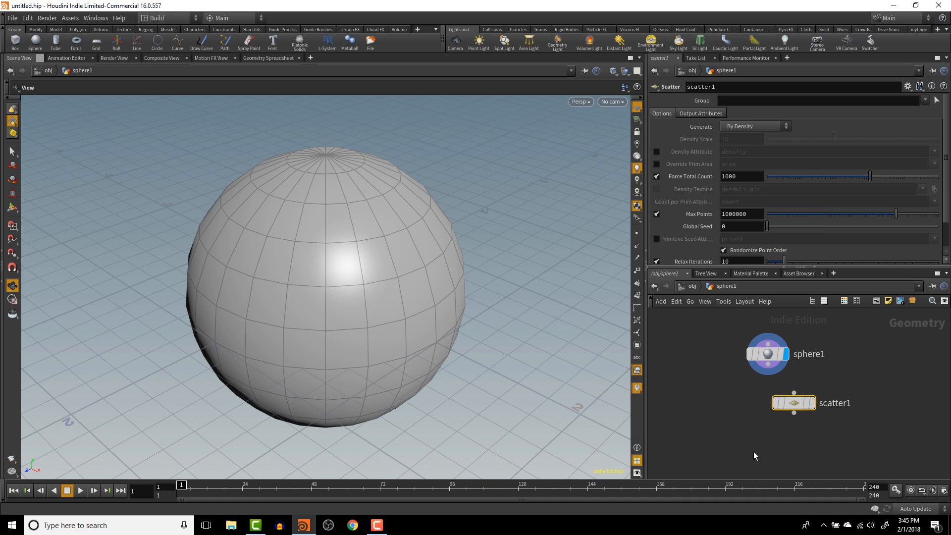
- Add a Voronoi Fracture node to the network below the sphere and scatter nodes
{"action": "key", "text": "Tab"}
{"action": "type", "text": "vr"}
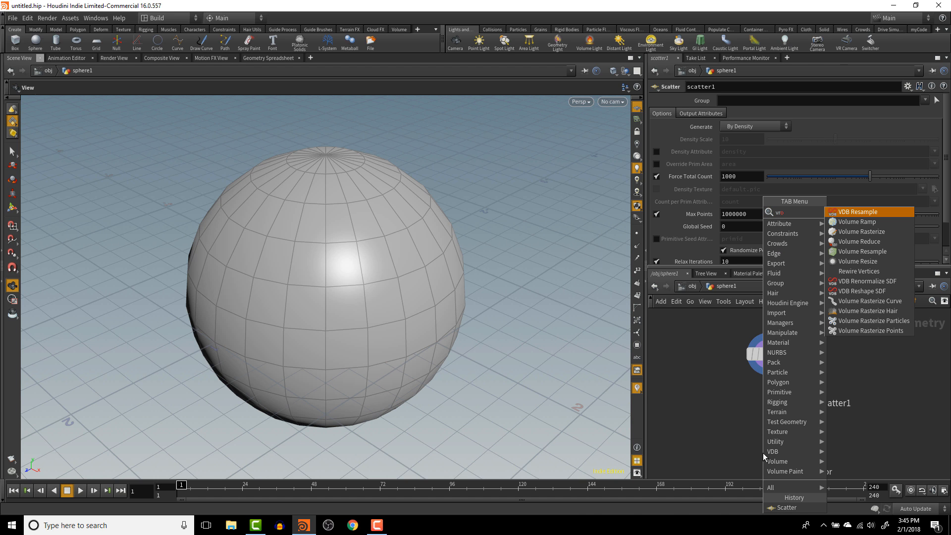
{"action": "type", "text": "o"}
{"action": "key", "text": "BackSpace"}
{"action": "key", "text": "BackSpace"}
{"action": "type", "text": "oro"}
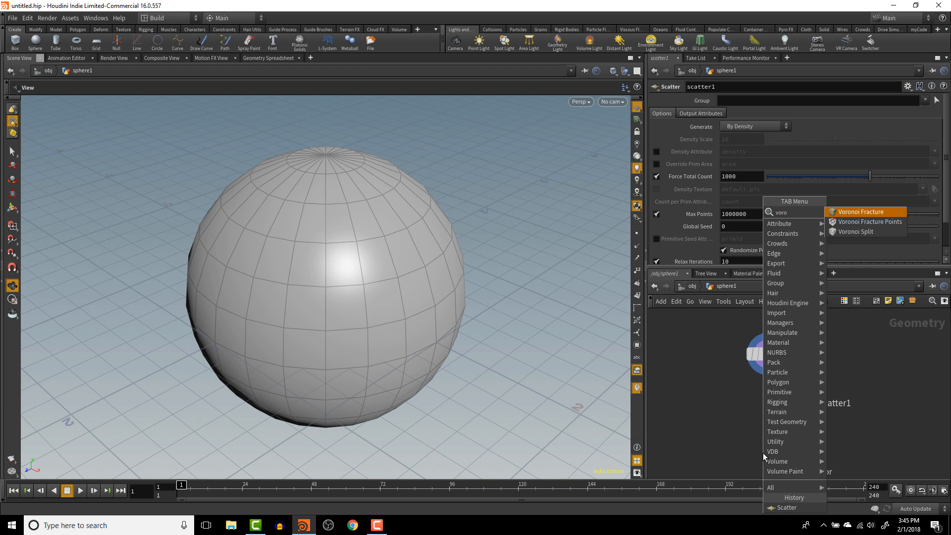
{"action": "key", "text": "Return"}
{"action": "left_click", "coordinate": [727, 444]}
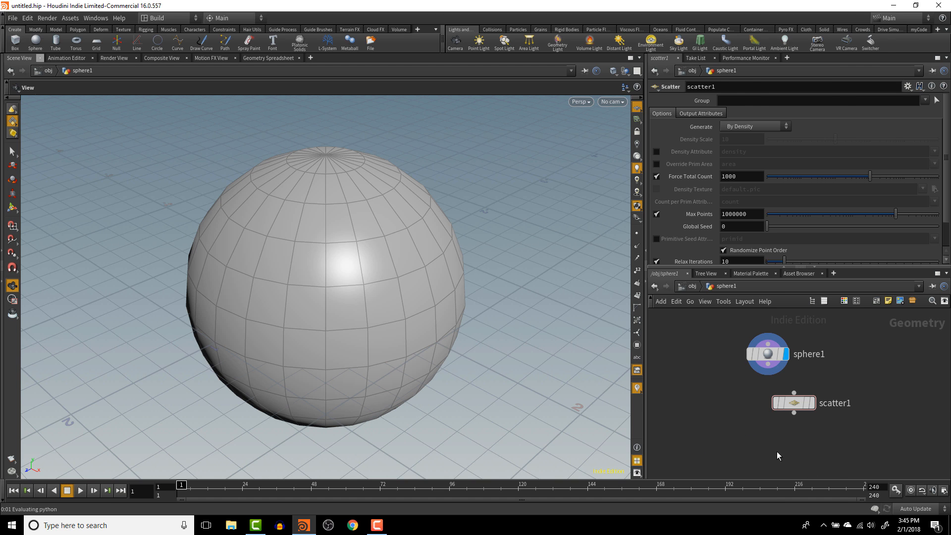
- Add a Voronoi Fracture Points node beside the Voronoi Fracture node, under the scatter node
{"action": "key", "text": "Tab"}
{"action": "type", "text": "vor"}
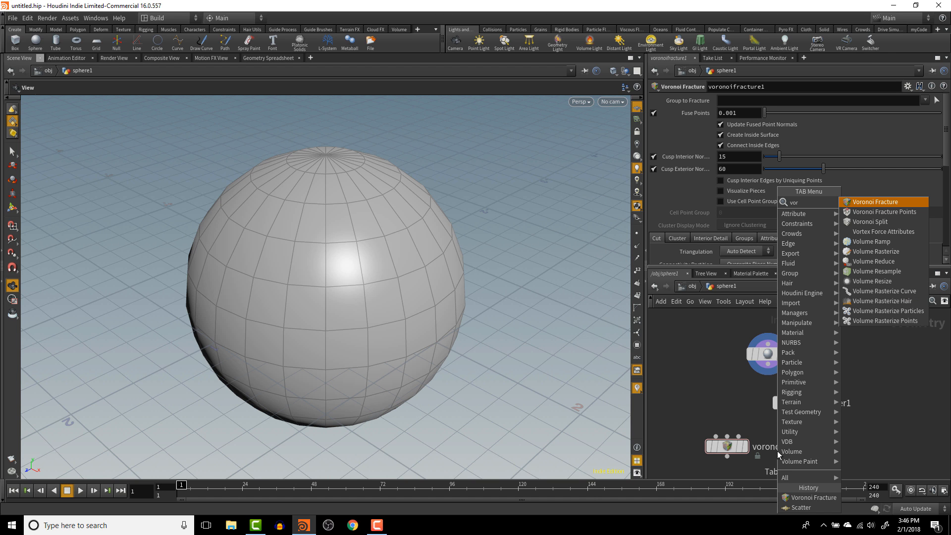
{"action": "key", "text": "Down"}
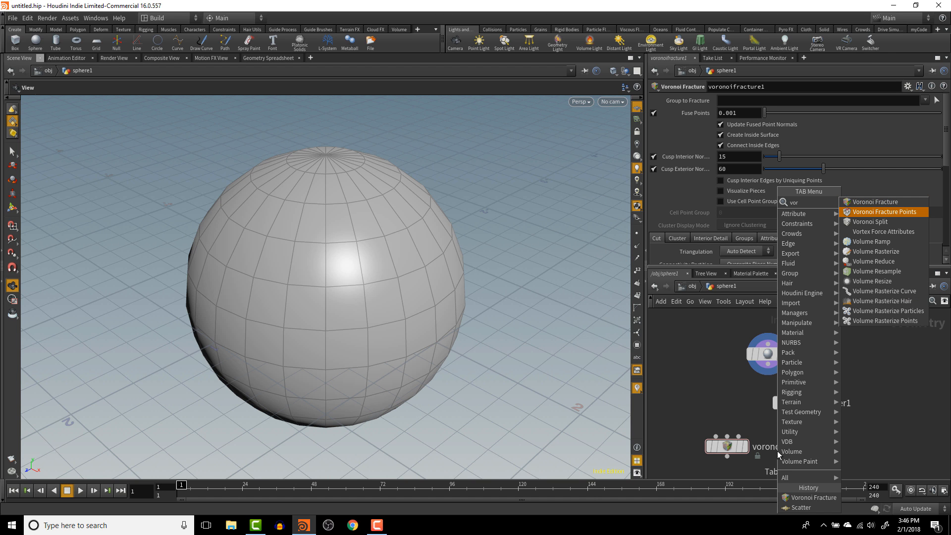
{"action": "key", "text": "Escape"}
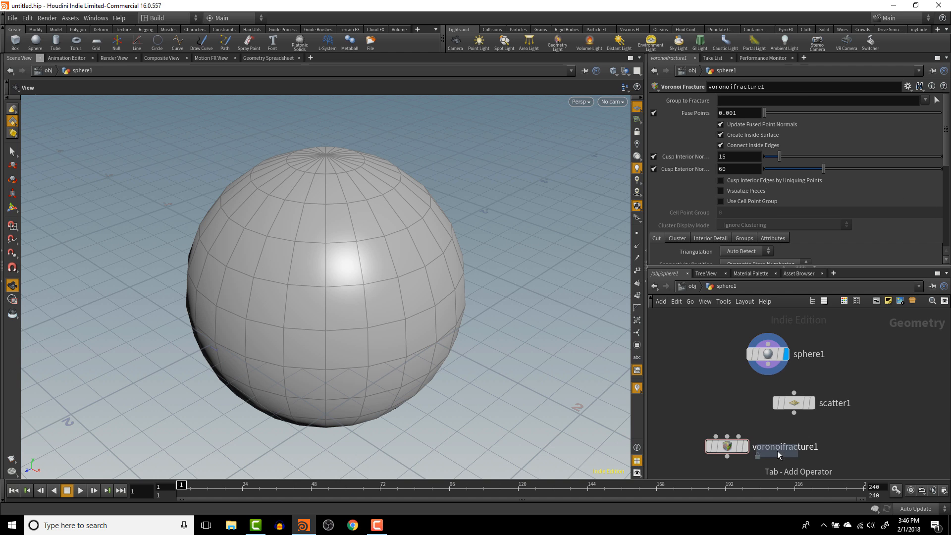
{"action": "left_click", "coordinate": [801, 437]}
- Wire the sphere through Scatter and Voronoi Fracture Points into Voronoi Fracture, feed it the sphere directly too, and display the fracture node
{"action": "left_click_drag", "start_coordinate": [768, 365], "coordinate": [727, 437]}
{"action": "left_click_drag", "start_coordinate": [768, 365], "coordinate": [716, 437]}
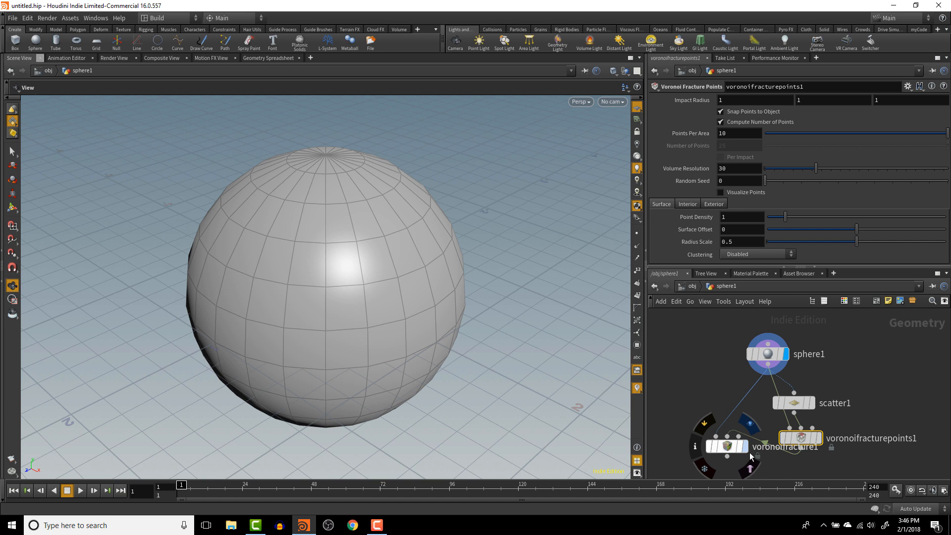
{"action": "left_click", "coordinate": [746, 446]}
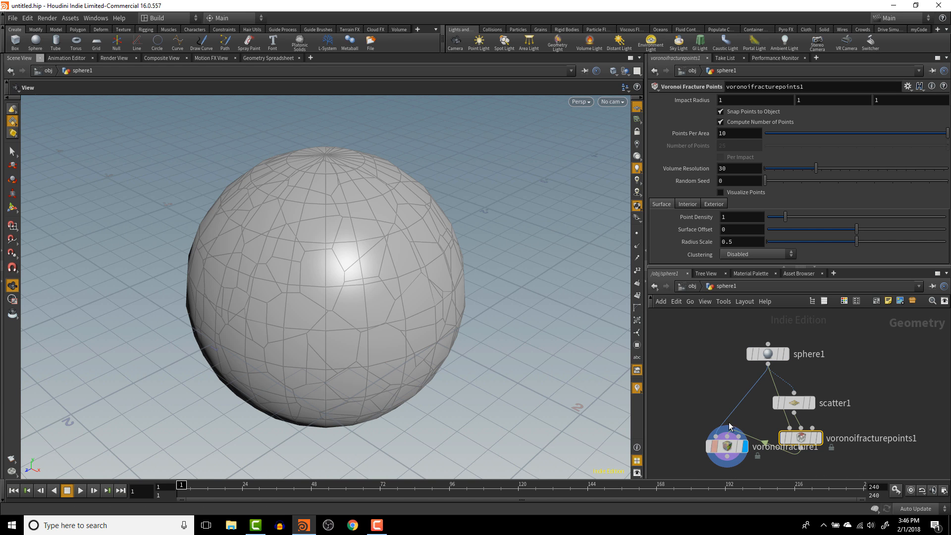
- Add an Exploded View node, connect the Voronoi Fracture output to it, and display the exploded pieces
{"action": "middle_click_drag", "start_coordinate": [696, 379], "coordinate": [689, 331]}
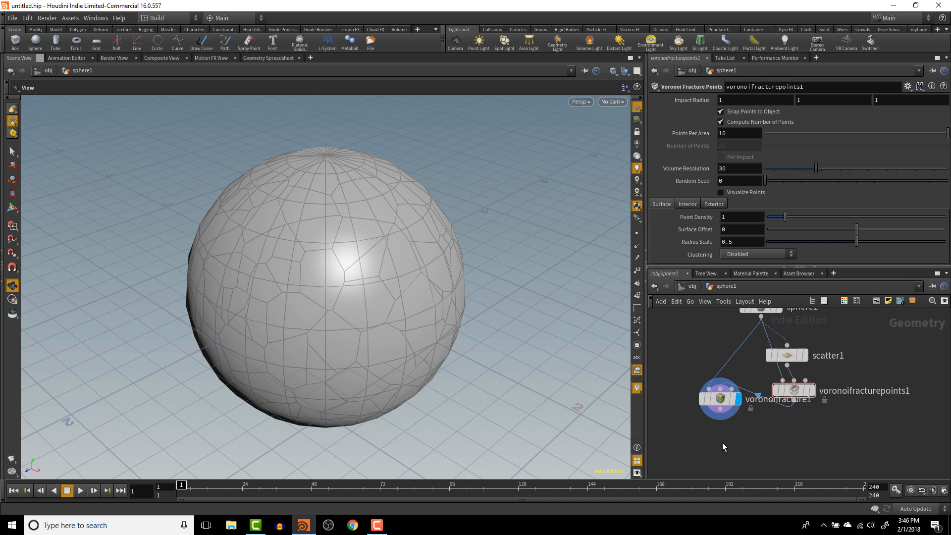
{"action": "key", "text": "Tab"}
{"action": "type", "text": "ex"}
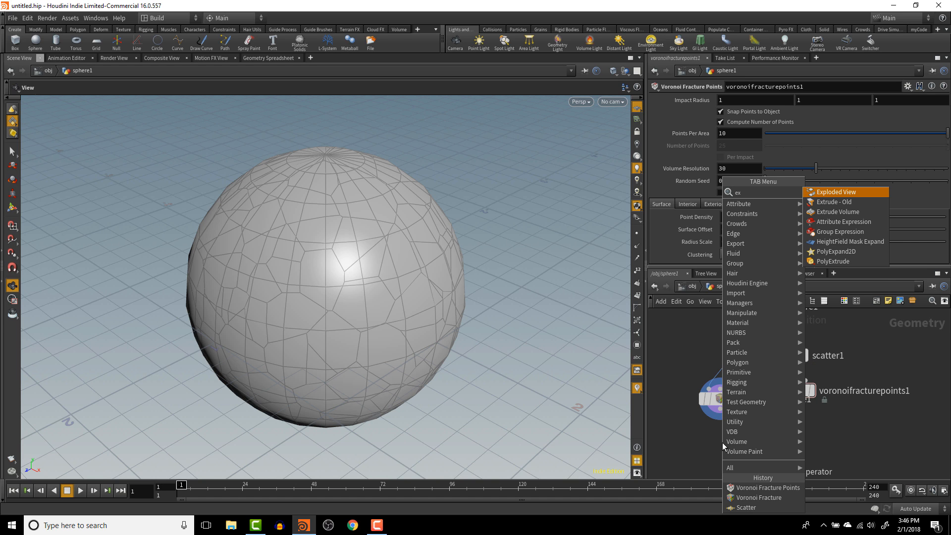
{"action": "key", "text": "Return"}
{"action": "left_click", "coordinate": [722, 445]}
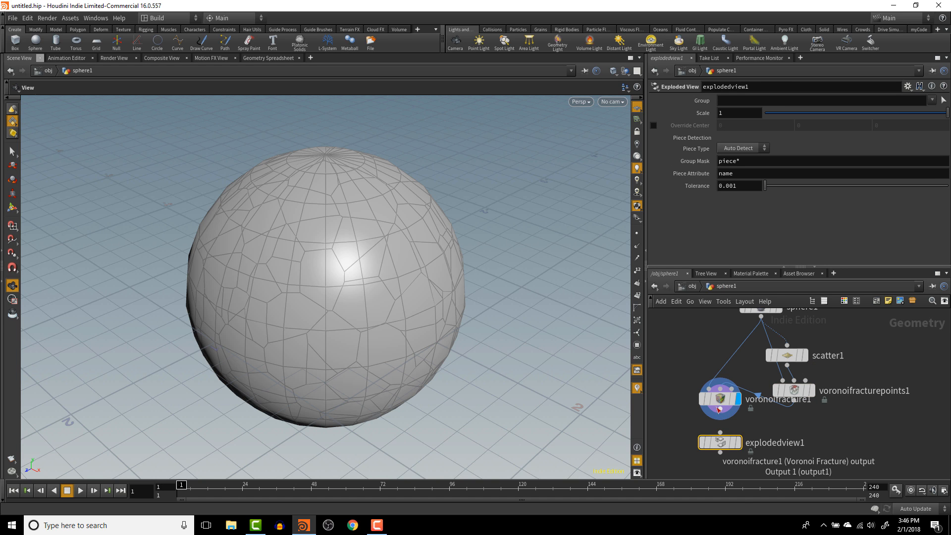
{"action": "left_click_drag", "start_coordinate": [723, 409], "coordinate": [721, 433]}
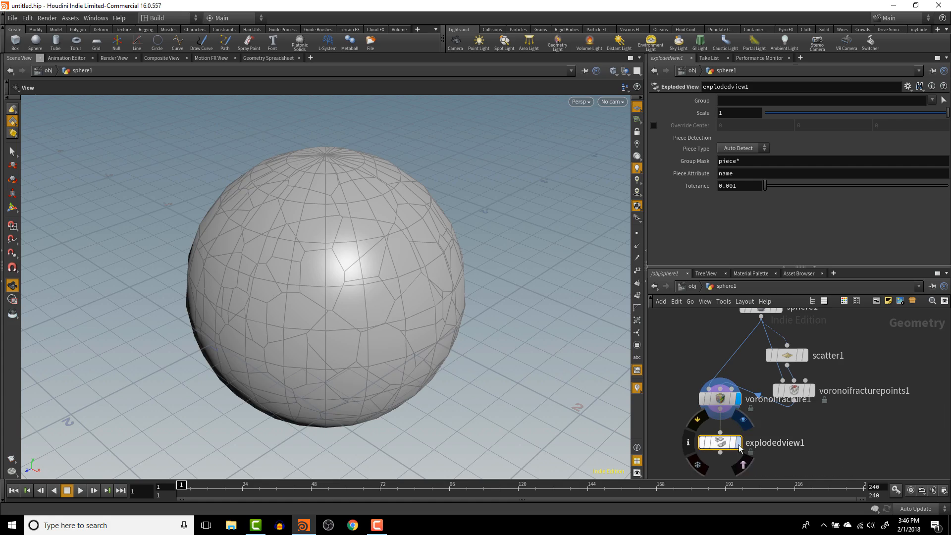
{"action": "left_click", "coordinate": [738, 442]}
{"action": "left_click_drag", "start_coordinate": [409, 315], "coordinate": [295, 251]}
{"action": "scroll", "coordinate": [295, 251], "scroll_direction": "down", "scroll_amount": 5}
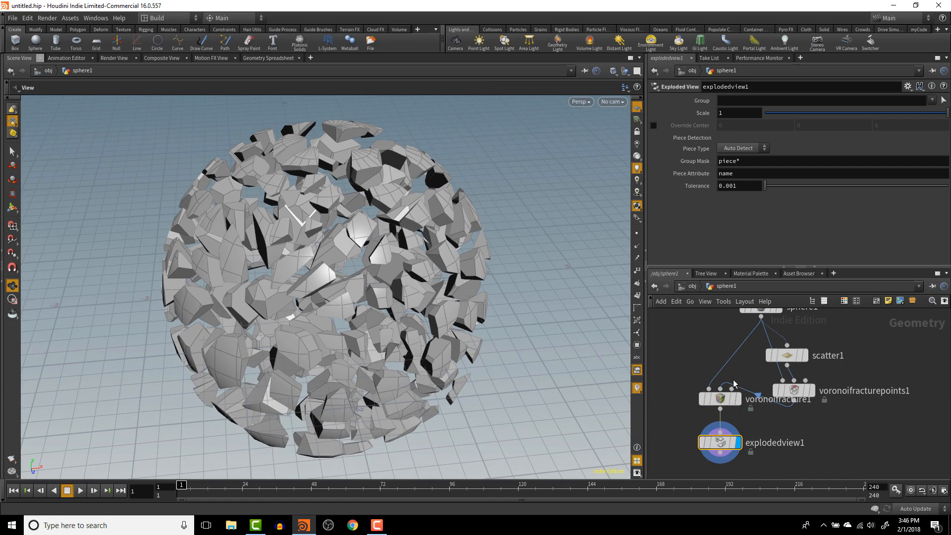
- Rearrange the sphere, scatter and Voronoi Fracture Points nodes so the network's connections are easier to read
{"action": "scroll", "coordinate": [793, 387], "scroll_direction": "down", "scroll_amount": 4}
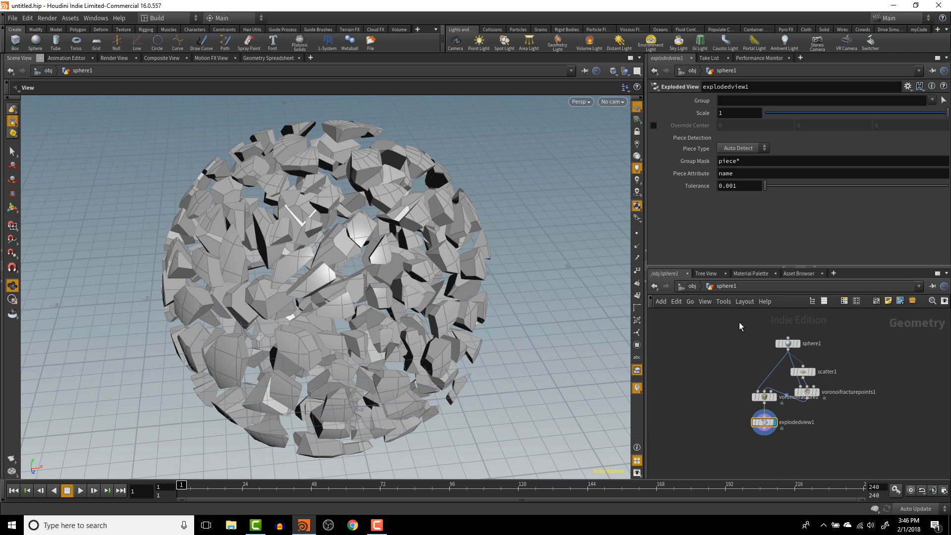
{"action": "left_click_drag", "start_coordinate": [795, 346], "coordinate": [784, 337]}
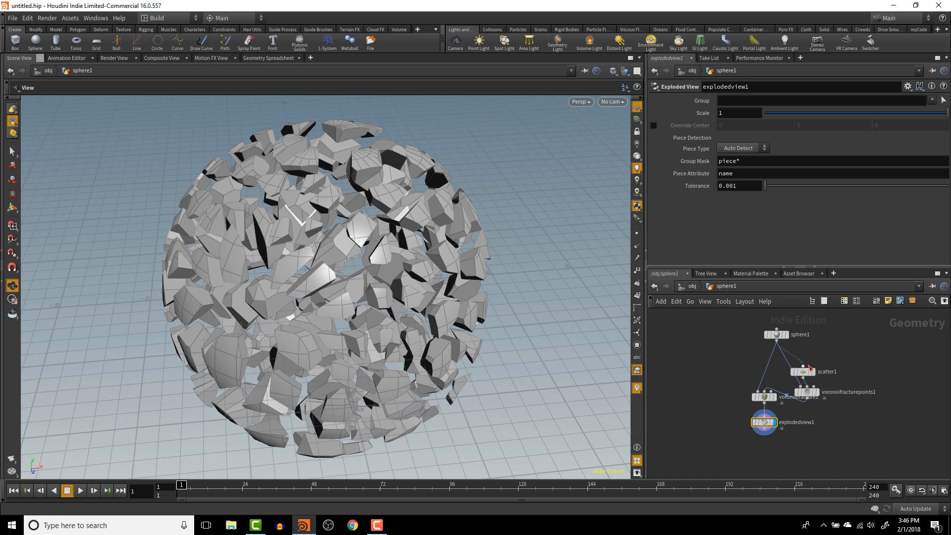
{"action": "left_click_drag", "start_coordinate": [803, 373], "coordinate": [807, 355]}
{"action": "left_click_drag", "start_coordinate": [806, 393], "coordinate": [797, 380]}
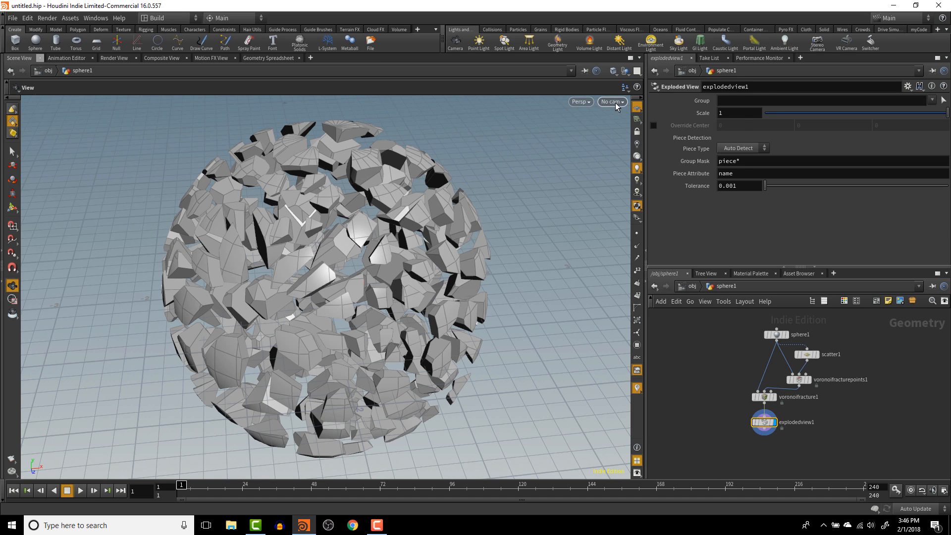
- Split the scene view into two views side by side and switch the top view to perspective
{"action": "left_click", "coordinate": [637, 71]}
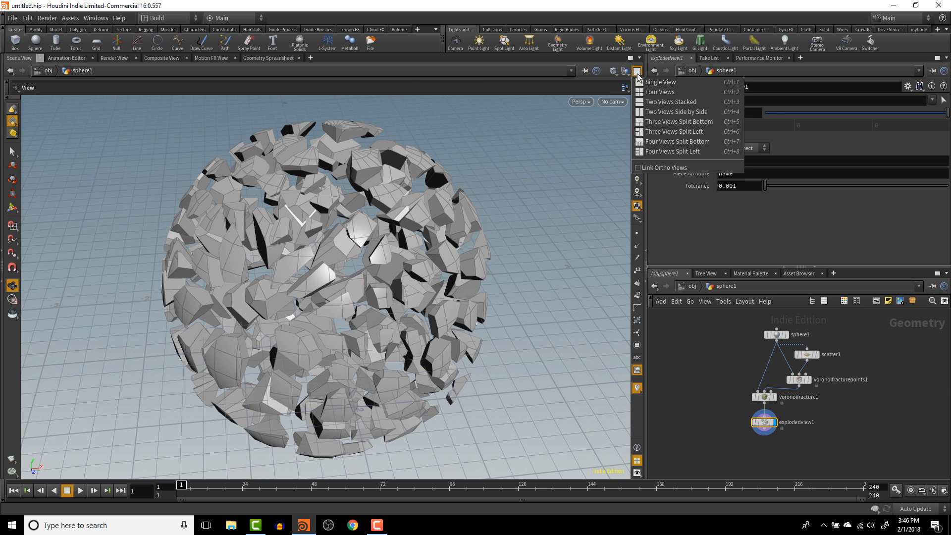
{"action": "left_click", "coordinate": [659, 112]}
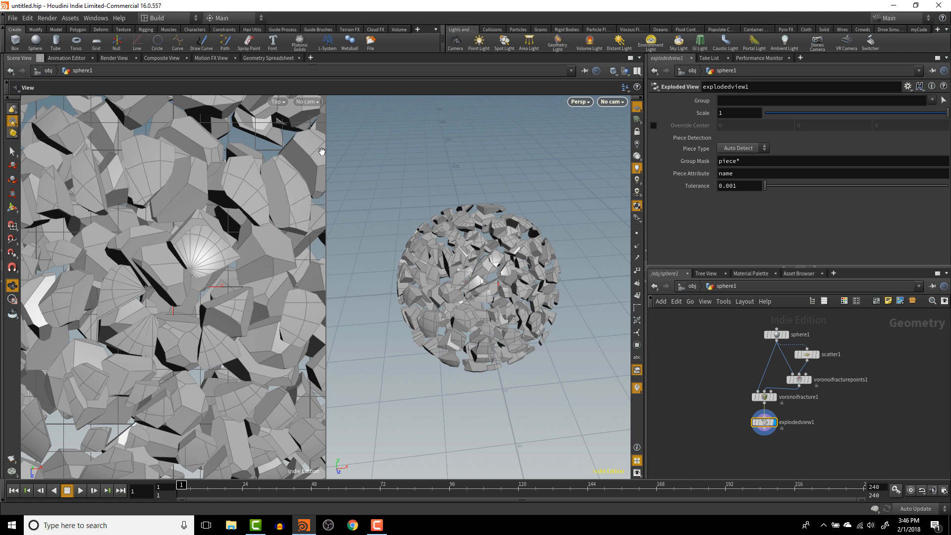
{"action": "left_click", "coordinate": [277, 102]}
{"action": "mouse_move", "coordinate": [308, 122]}
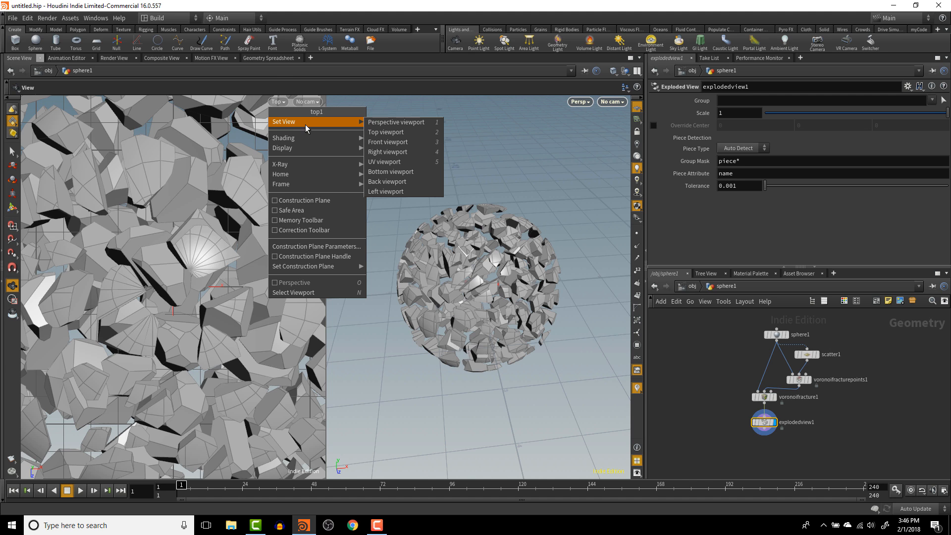
{"action": "left_click", "coordinate": [395, 122]}
- Switch the second view to the UV viewport and center the UV tile in it
{"action": "left_click", "coordinate": [612, 102]}
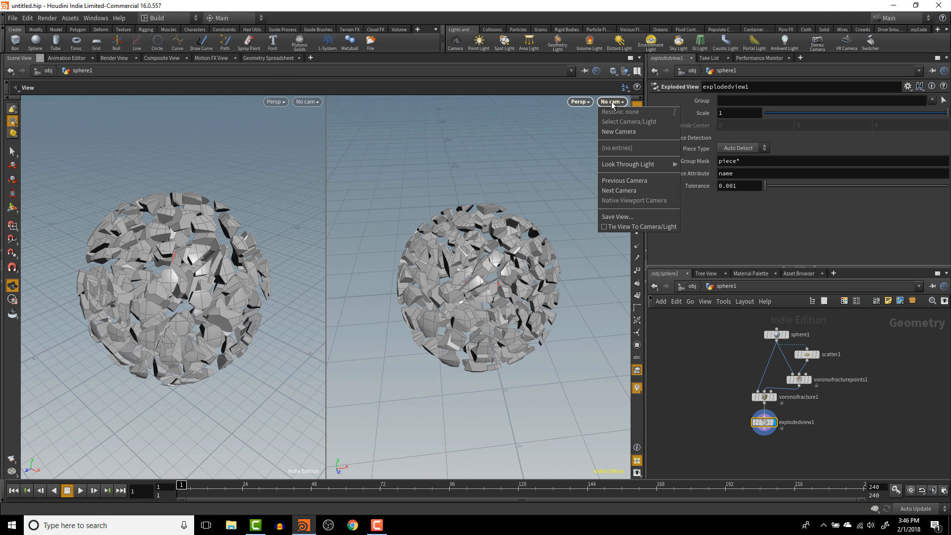
{"action": "left_click", "coordinate": [579, 102]}
{"action": "left_click", "coordinate": [579, 102]}
{"action": "mouse_move", "coordinate": [612, 127]}
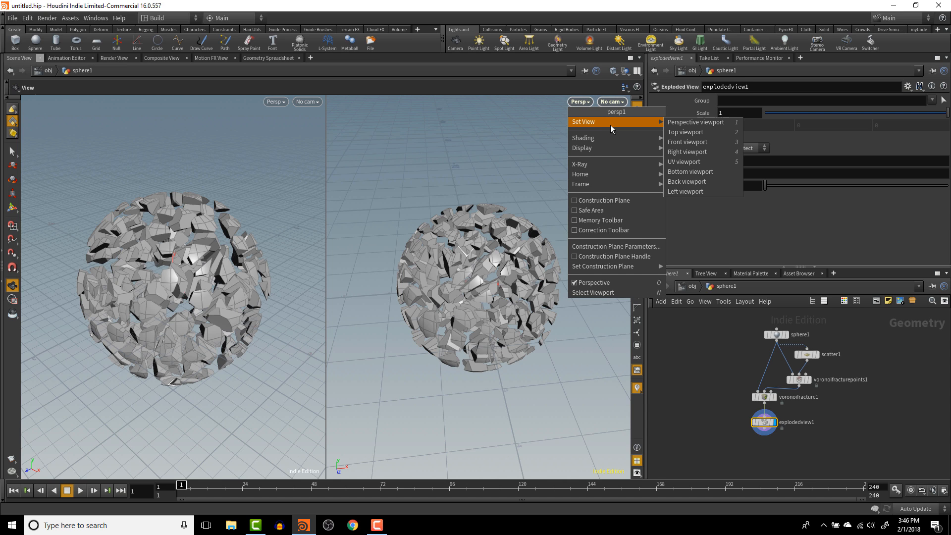
{"action": "left_click", "coordinate": [713, 162]}
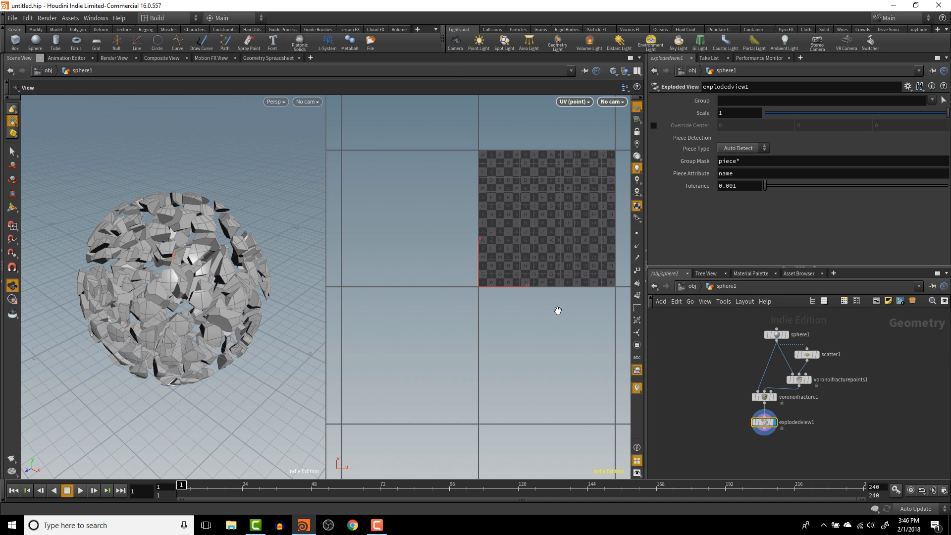
{"action": "middle_click_drag", "start_coordinate": [687, 341], "coordinate": [692, 376]}
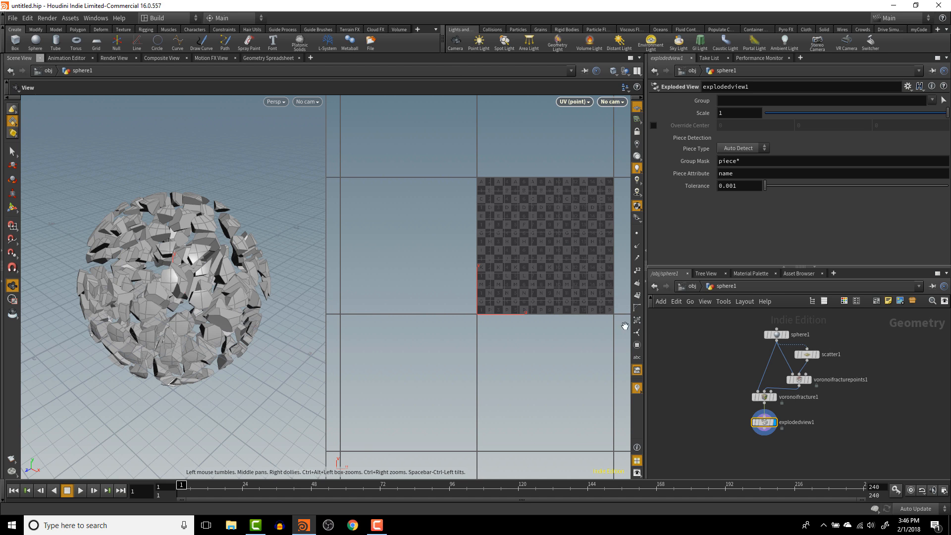
{"action": "middle_click_drag", "start_coordinate": [557, 327], "coordinate": [533, 325]}
{"action": "middle_click_drag", "start_coordinate": [520, 237], "coordinate": [452, 261]}
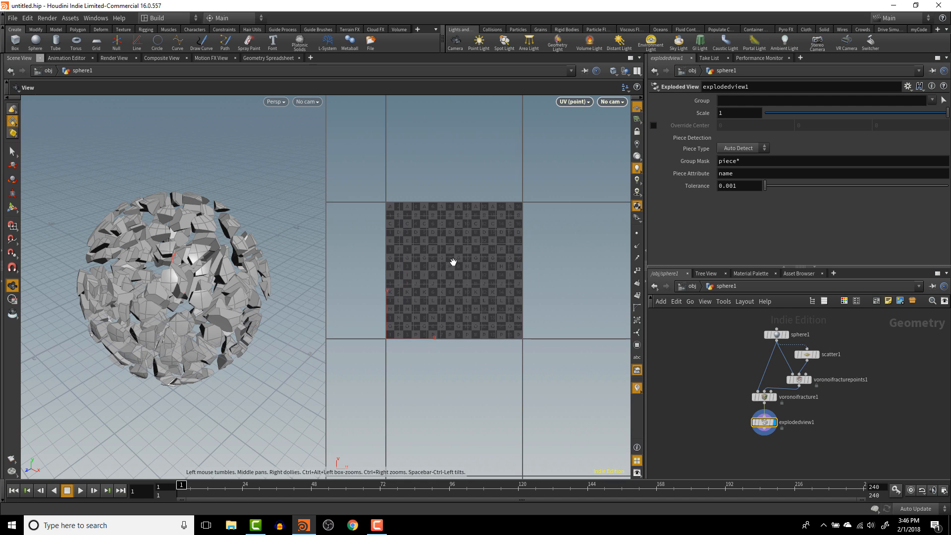
- Move the sphere node up to leave room beneath it and display the unfractured sphere in the scene view
{"action": "scroll", "coordinate": [452, 261], "scroll_direction": "up", "scroll_amount": 3}
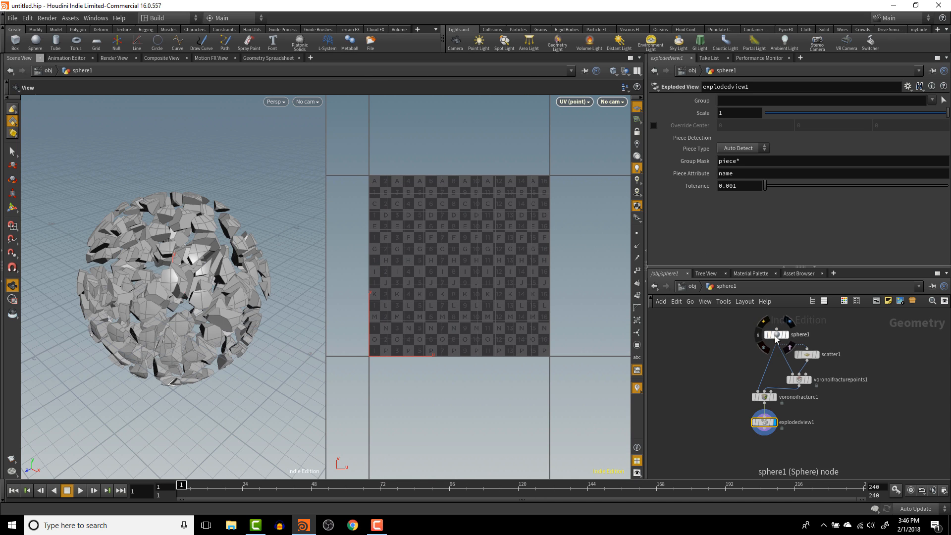
{"action": "mouse_move", "coordinate": [777, 338]}
{"action": "left_mouse_down"}
{"action": "mouse_move", "coordinate": [766, 317]}
{"action": "mouse_move", "coordinate": [768, 327]}
{"action": "left_mouse_up"}
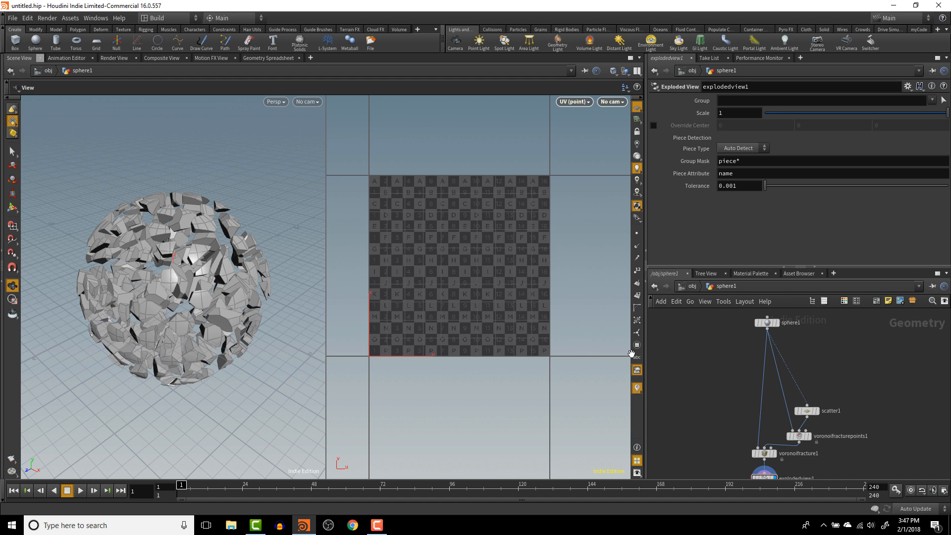
{"action": "left_click", "coordinate": [776, 322]}
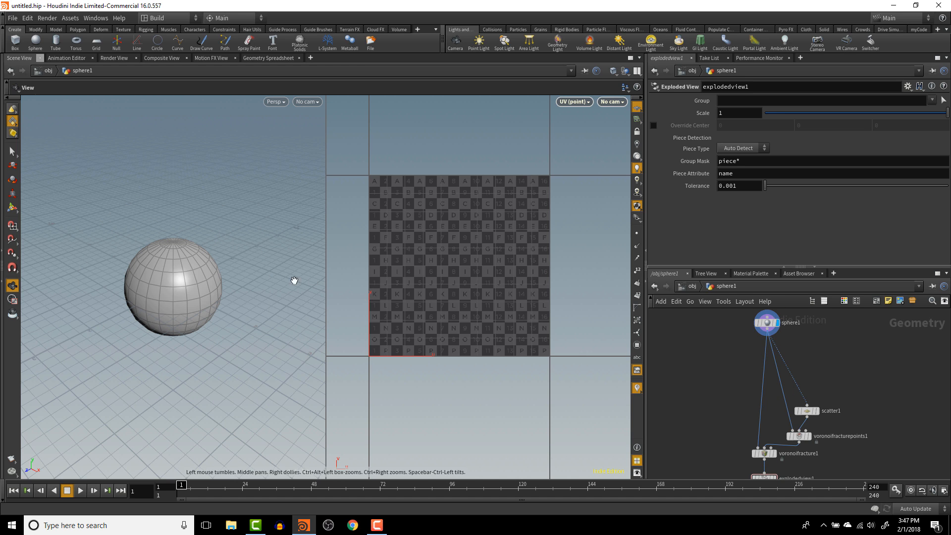
{"action": "left_click_drag", "start_coordinate": [228, 261], "coordinate": [169, 246]}
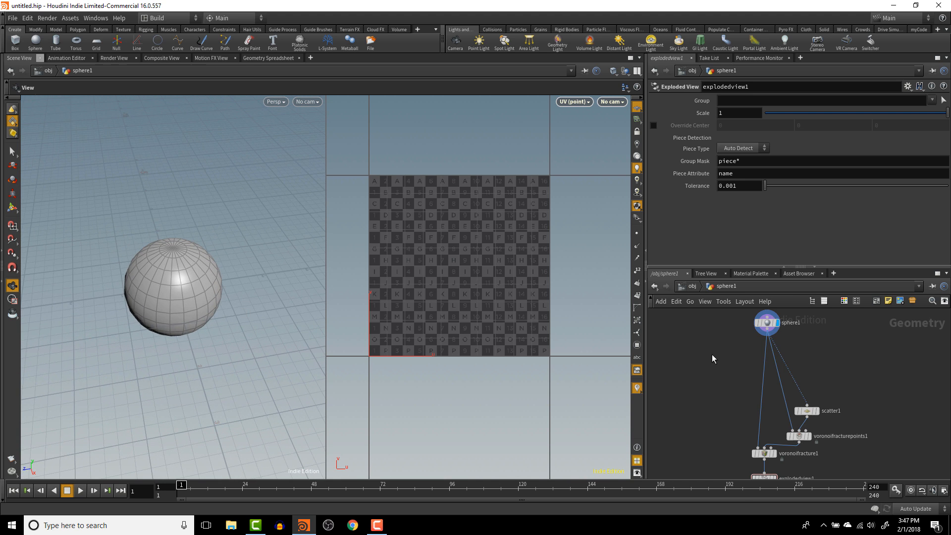
- Set the Select tool to Cut Geometry for UV Layout and select the edge loop around the sphere's equator
{"action": "key", "text": "Tab"}
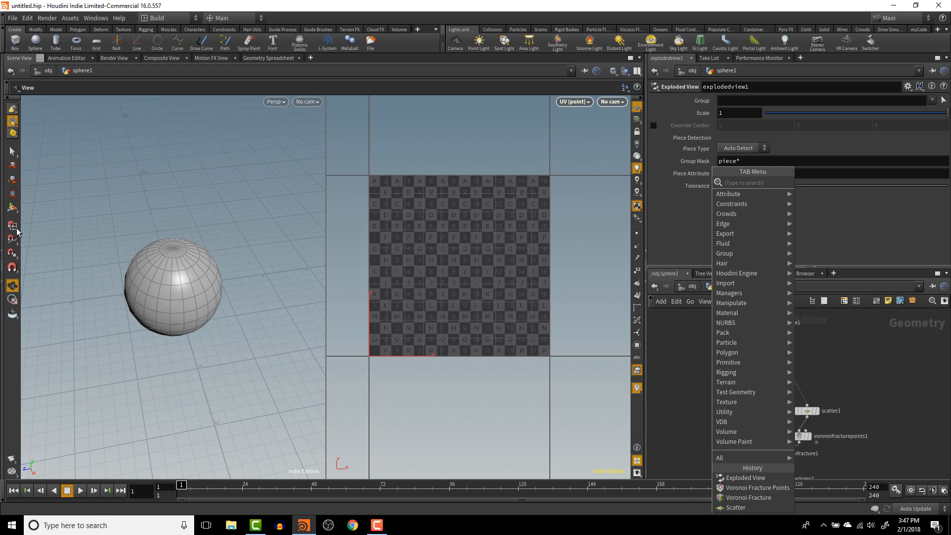
{"action": "left_click", "coordinate": [13, 154]}
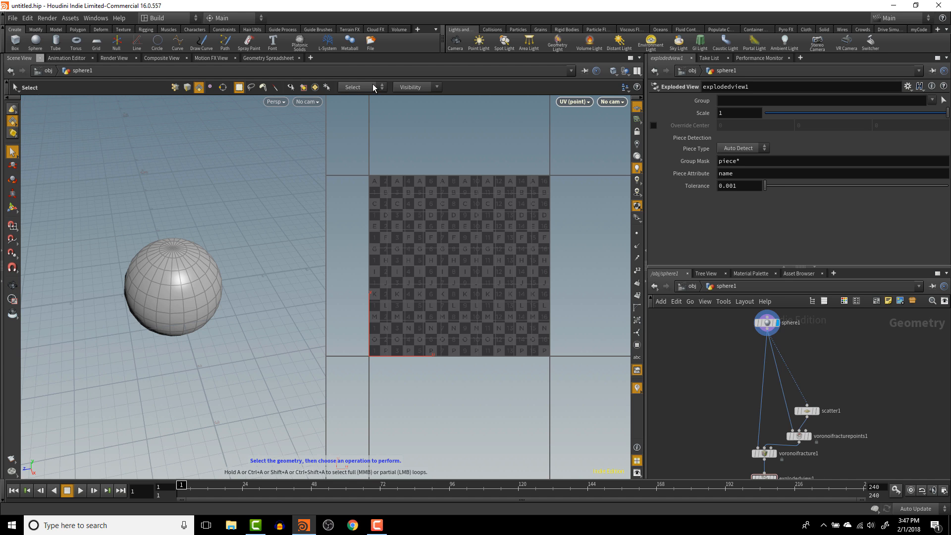
{"action": "left_click", "coordinate": [374, 88]}
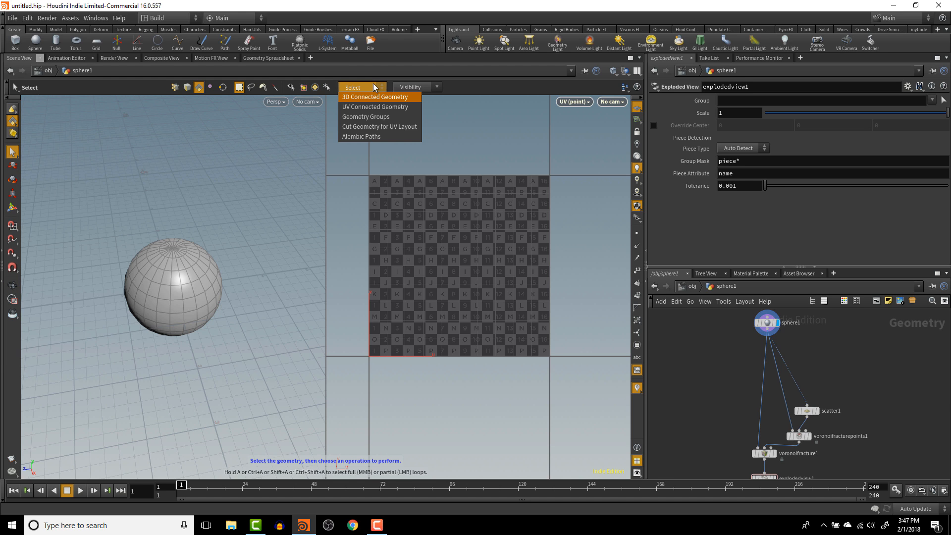
{"action": "left_click", "coordinate": [381, 128]}
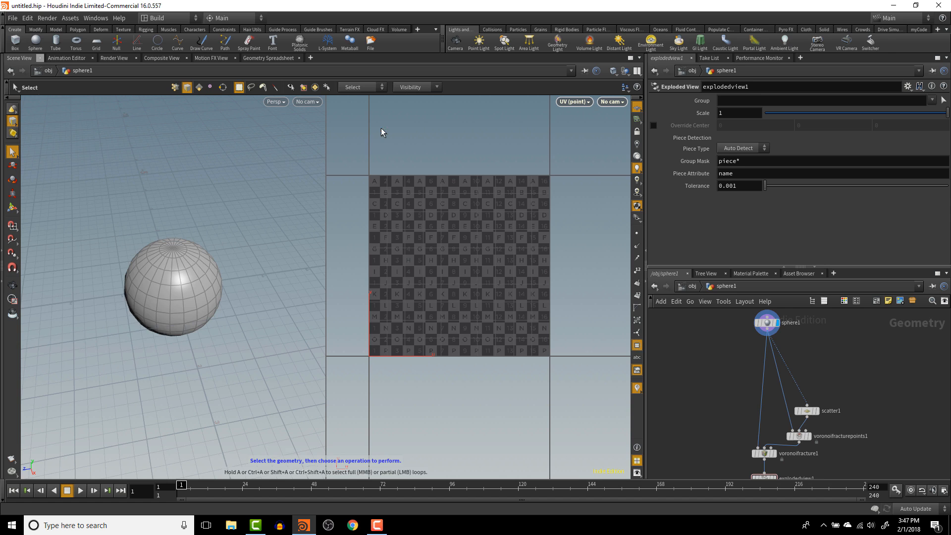
{"action": "double_click", "coordinate": [176, 325]}
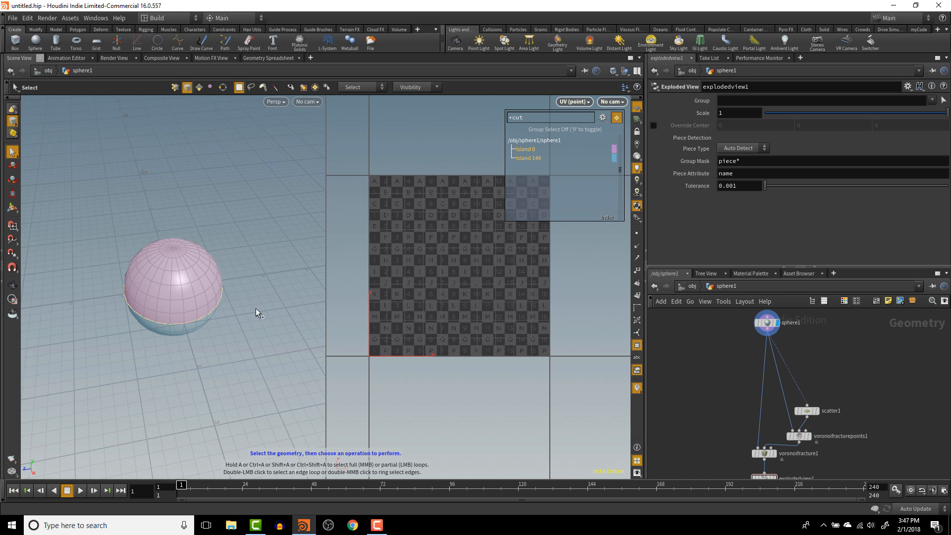
{"action": "left_click_drag", "start_coordinate": [290, 280], "coordinate": [189, 273], "text": "alt"}
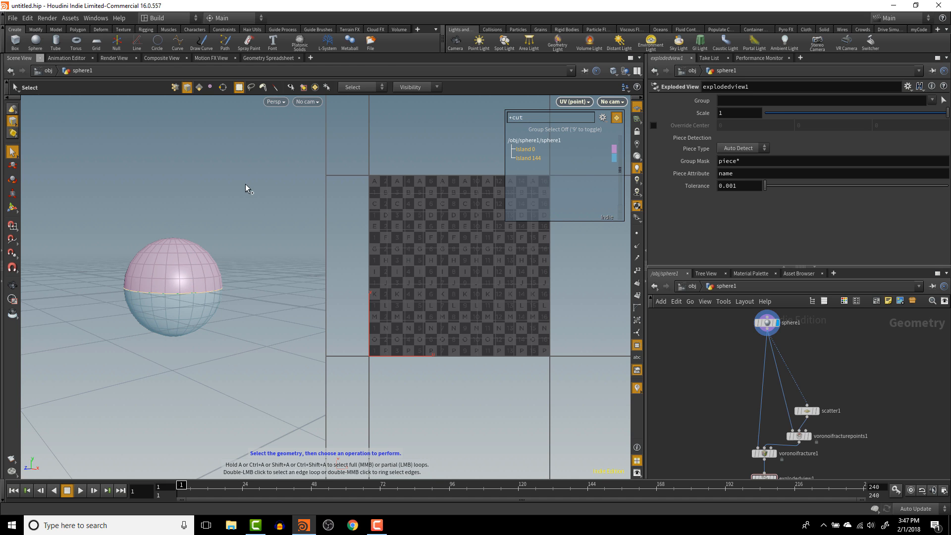
{"action": "key", "text": "Escape"}
{"action": "left_click_drag", "start_coordinate": [250, 210], "coordinate": [243, 248]}
{"action": "key", "text": "s"}
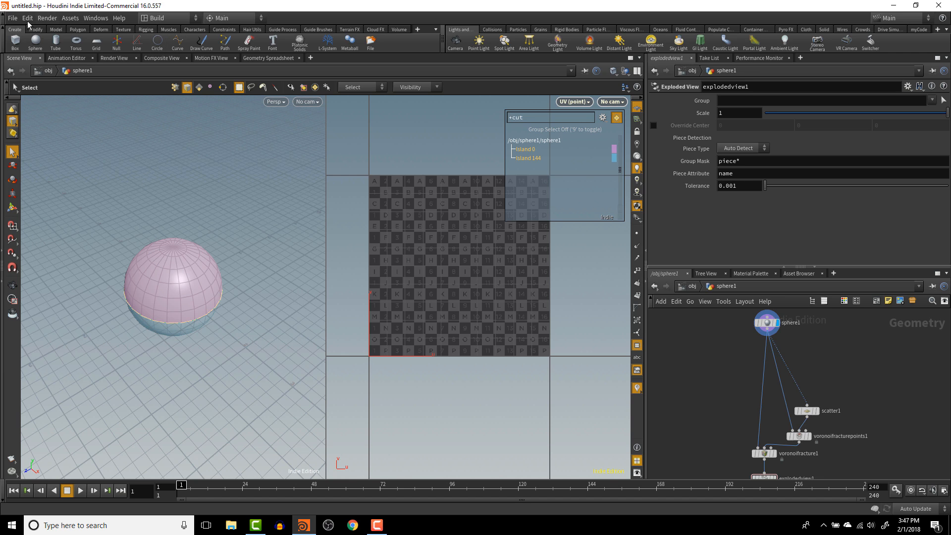
- Create an edge group from the selected equator loop and name it sphereUVShellGRP
{"action": "left_click", "coordinate": [56, 29]}
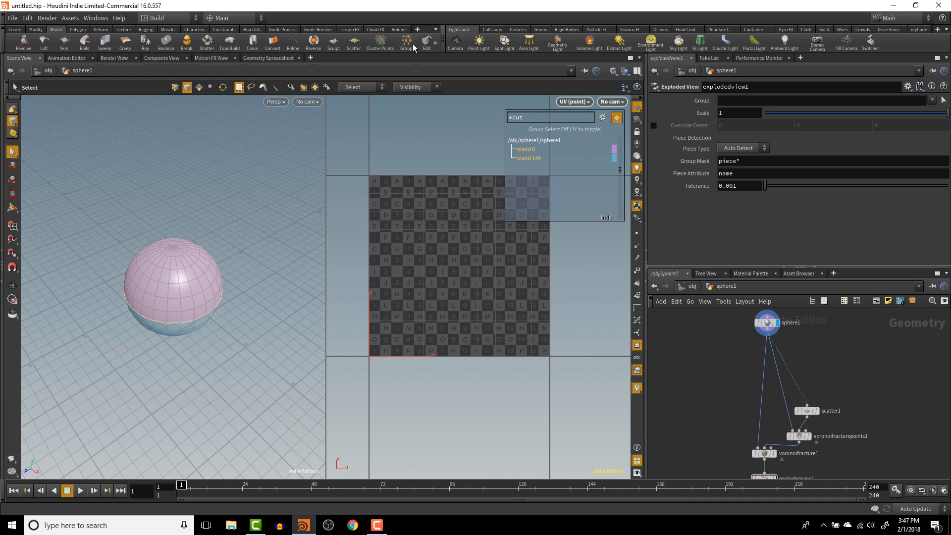
{"action": "left_click", "coordinate": [407, 43]}
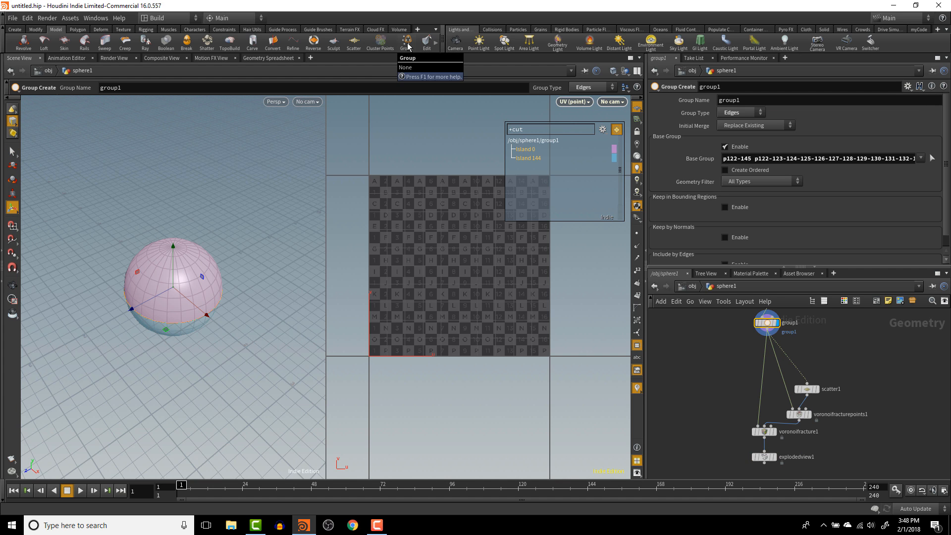
{"action": "middle_click_drag", "start_coordinate": [824, 370], "coordinate": [825, 406]}
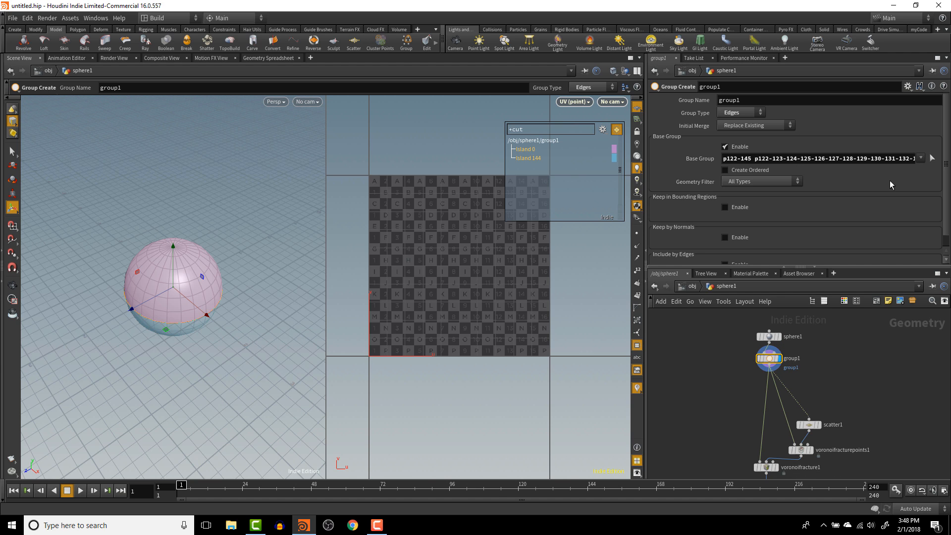
{"action": "double_click", "coordinate": [740, 99]}
{"action": "type", "text": "sphereUVShellGRP"}
{"action": "key", "text": "Return"}
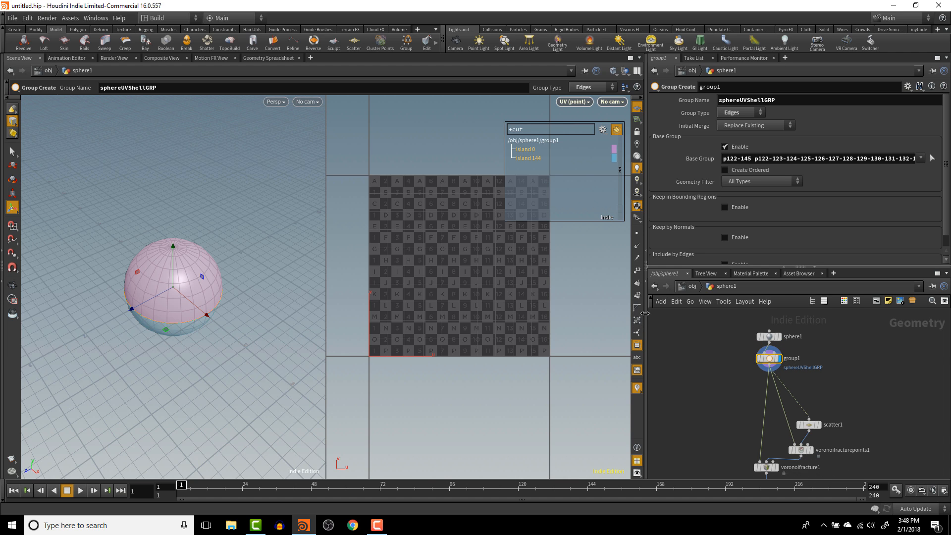
- Add a UV Flatten node, insert it between the group node and the scatter and Voronoi nodes, and display it
{"action": "left_click", "coordinate": [770, 365]}
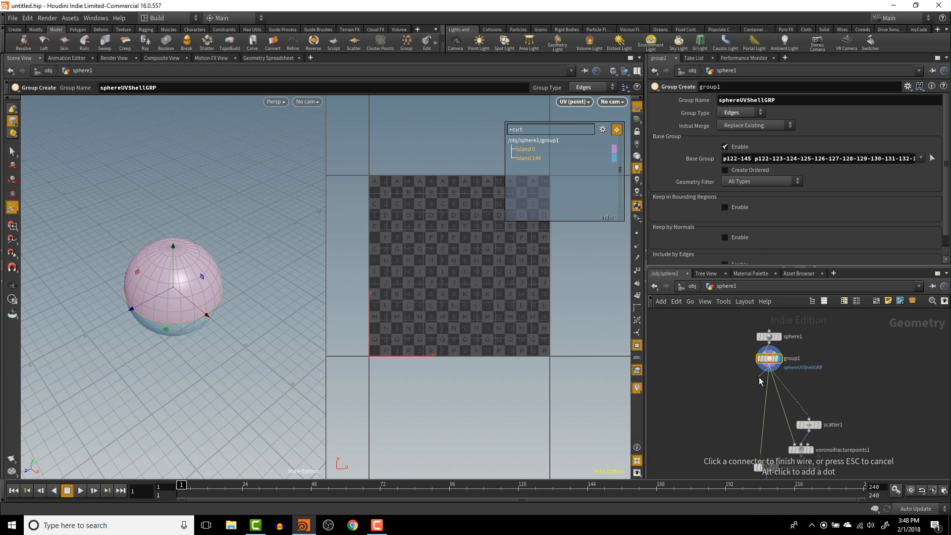
{"action": "left_click", "coordinate": [753, 378]}
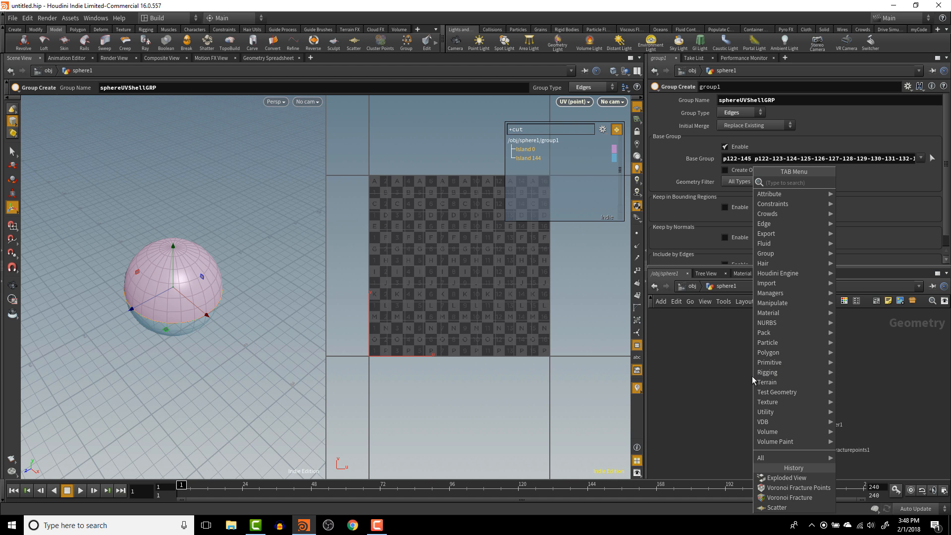
{"action": "type", "text": "uvfla"}
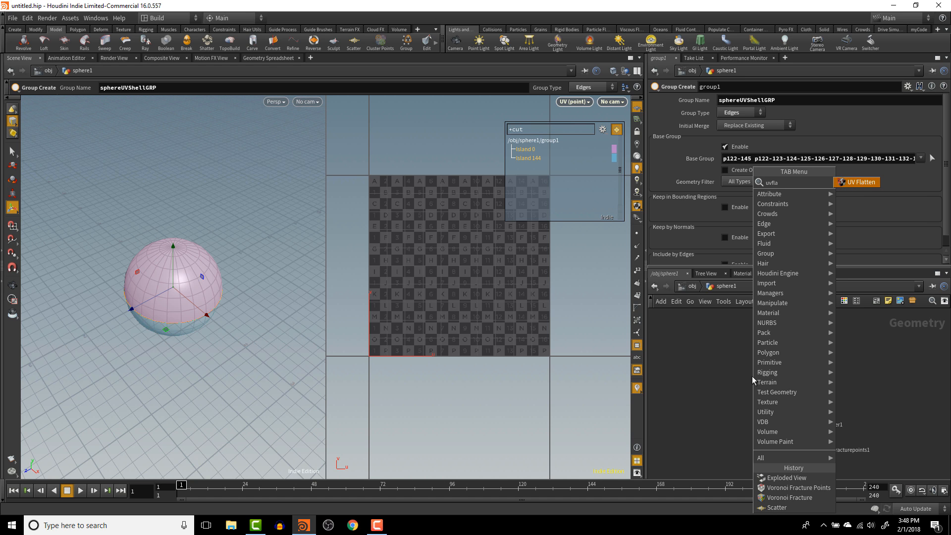
{"action": "key", "text": "Return"}
{"action": "left_click", "coordinate": [752, 380]}
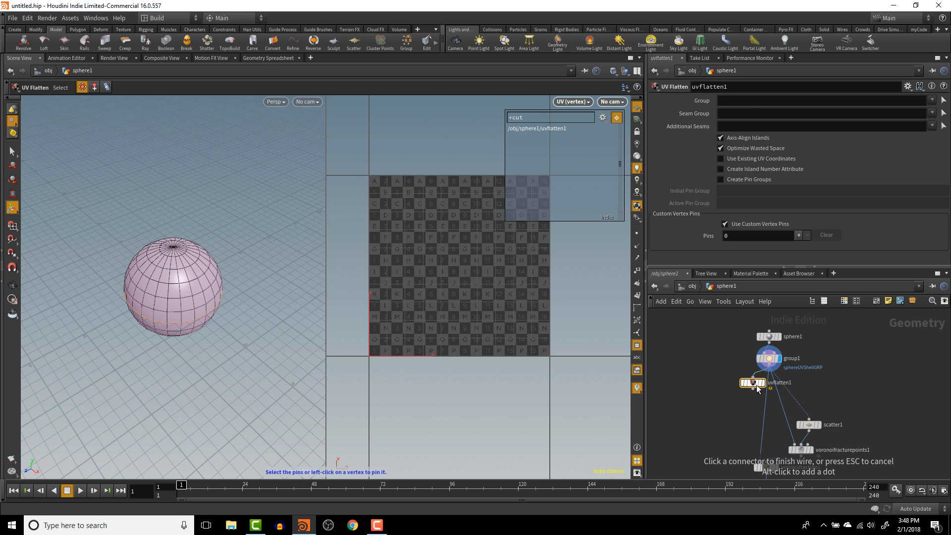
{"action": "mouse_move", "coordinate": [760, 385]}
{"action": "left_click_drag", "start_coordinate": [760, 385], "coordinate": [779, 387]}
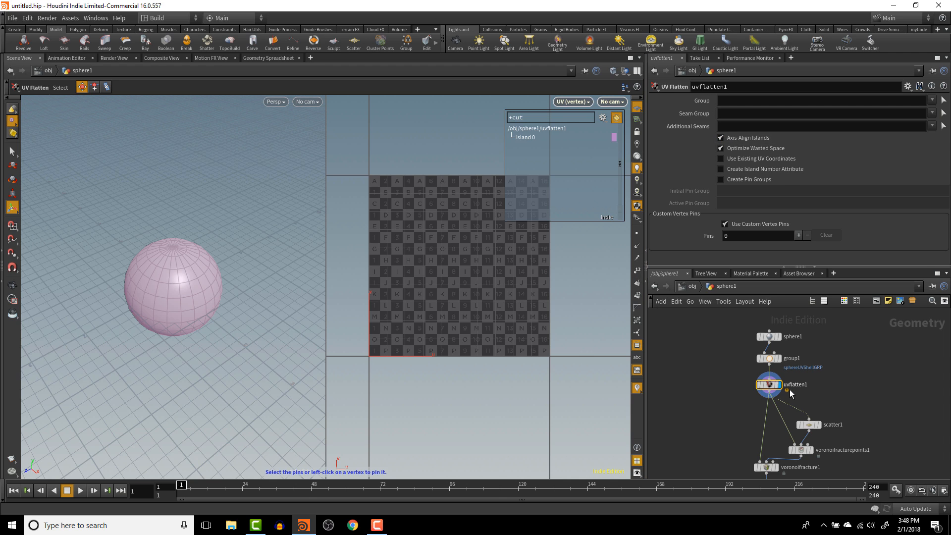
- Check the UV Flatten node's info for its warning and set its Seam Group to sphereUVShellGRP
{"action": "mouse_move", "coordinate": [749, 384]}
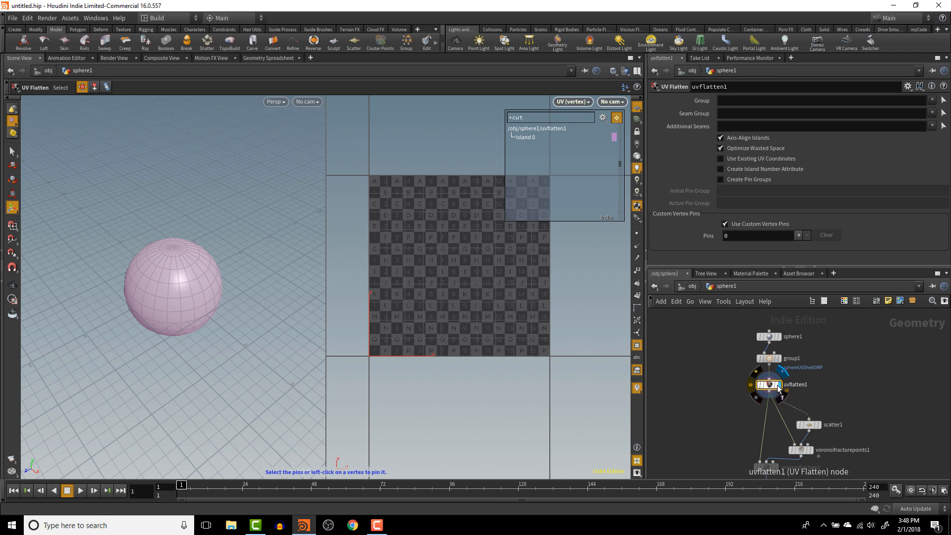
{"action": "left_click", "coordinate": [749, 385]}
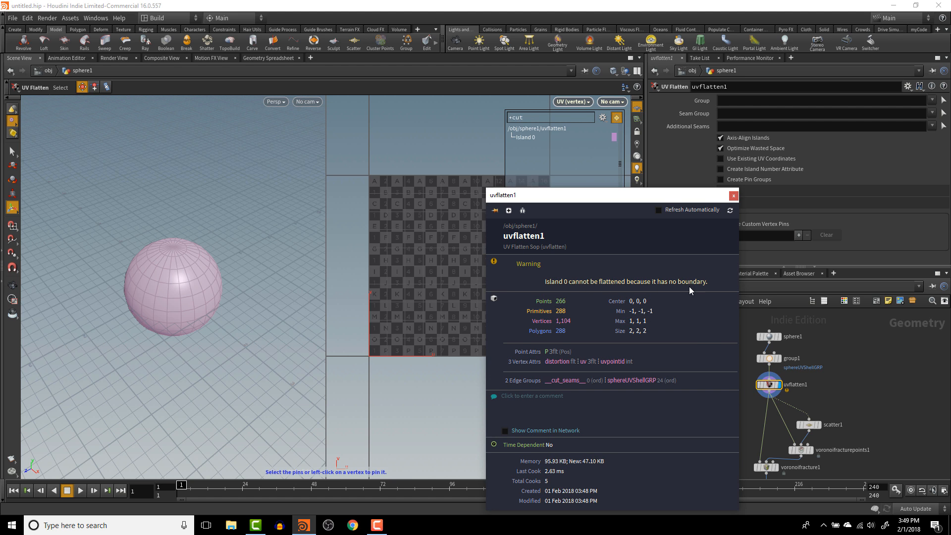
{"action": "left_click", "coordinate": [733, 196]}
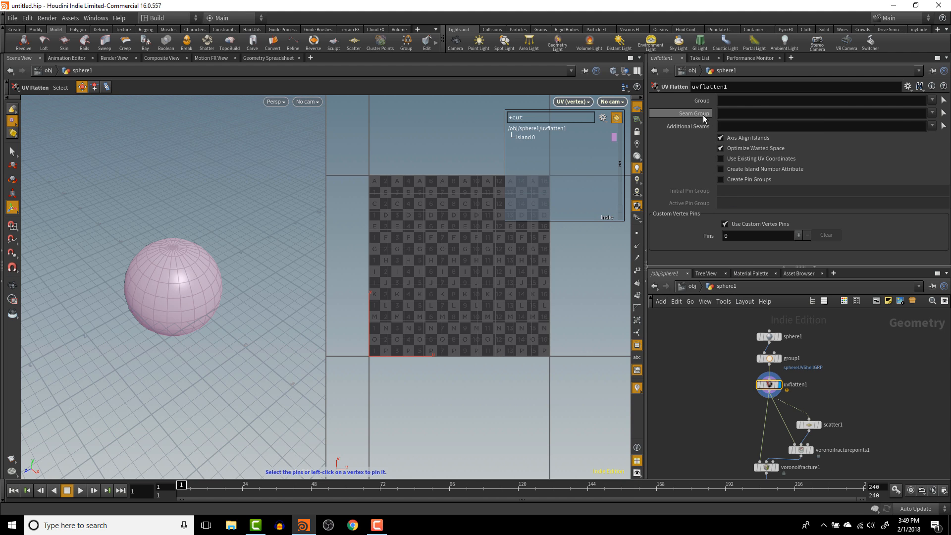
{"action": "left_click", "coordinate": [931, 113]}
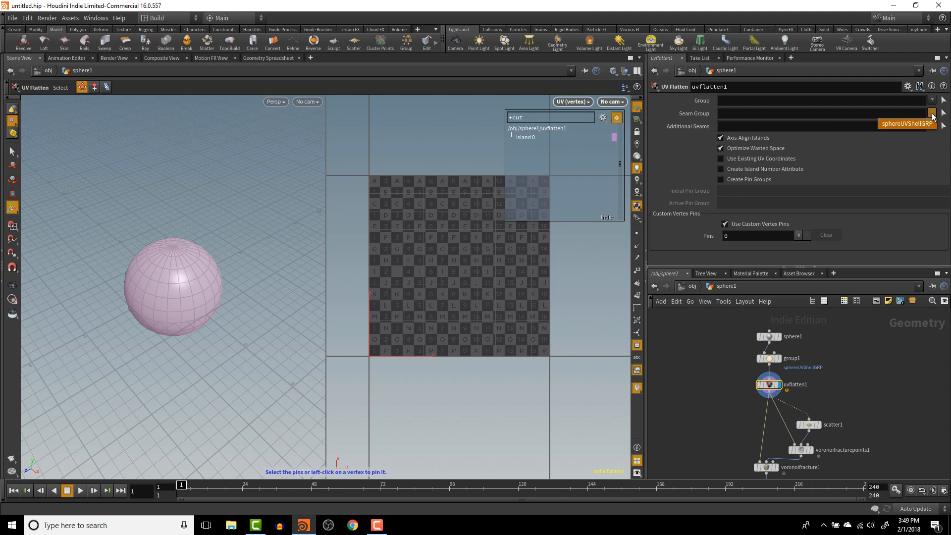
{"action": "left_click", "coordinate": [923, 125]}
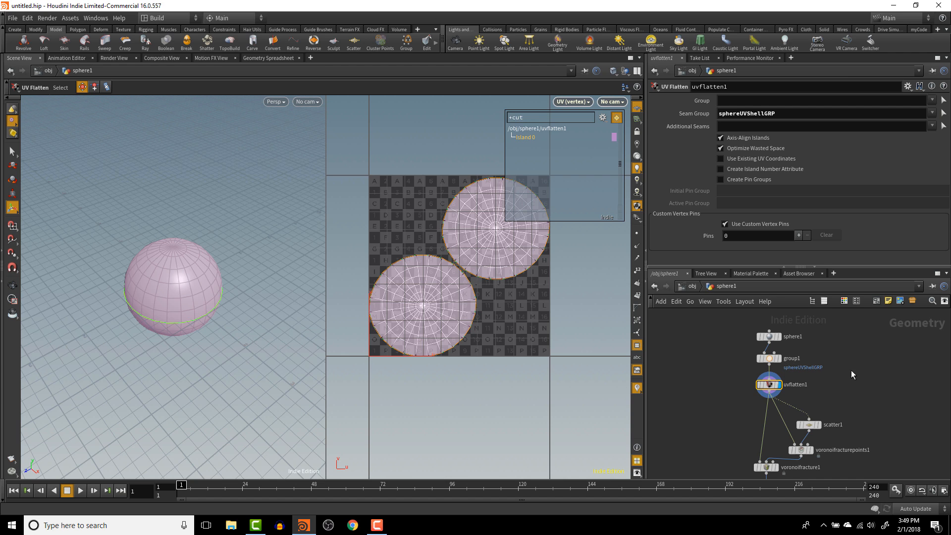
- Display and select the Exploded View node, and examine how the fractured pieces map onto the UV islands
{"action": "mouse_move", "coordinate": [839, 382]}
{"action": "middle_mouse_down"}
{"action": "mouse_move", "coordinate": [833, 342]}
{"action": "mouse_move", "coordinate": [827, 397]}
{"action": "middle_mouse_up"}
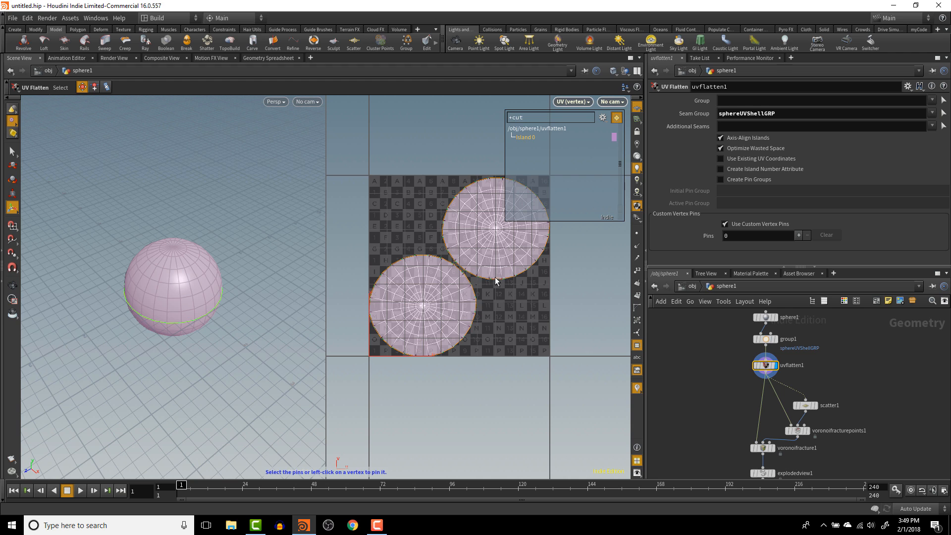
{"action": "middle_click_drag", "start_coordinate": [850, 384], "coordinate": [852, 346]}
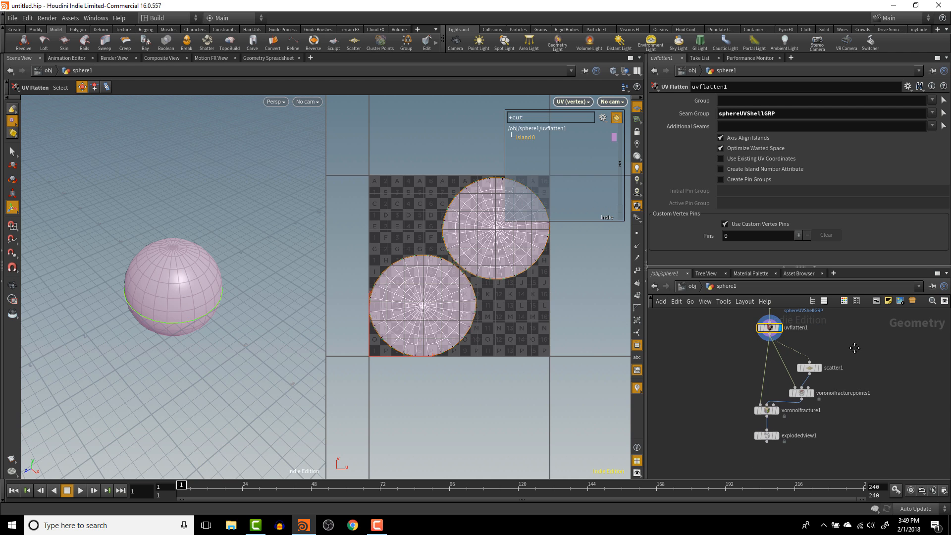
{"action": "mouse_move", "coordinate": [778, 438]}
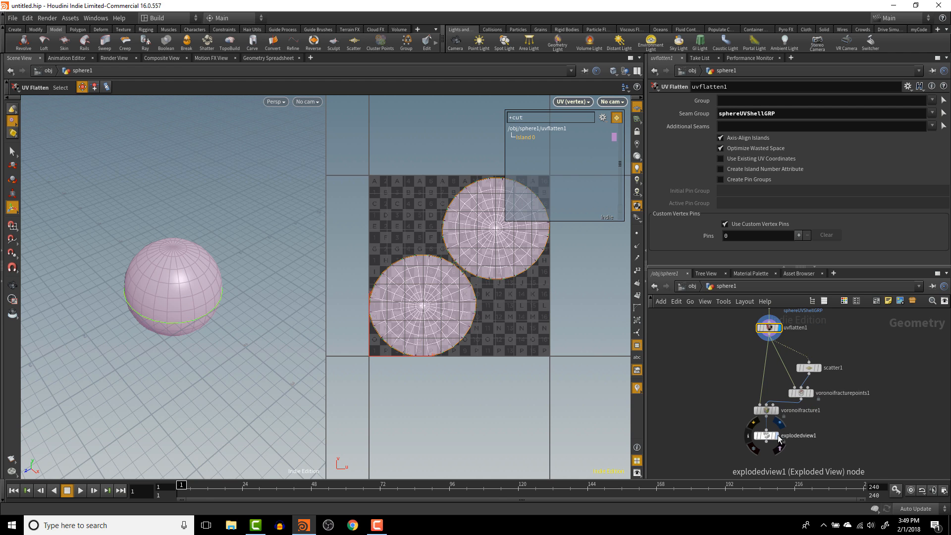
{"action": "left_click", "coordinate": [778, 440]}
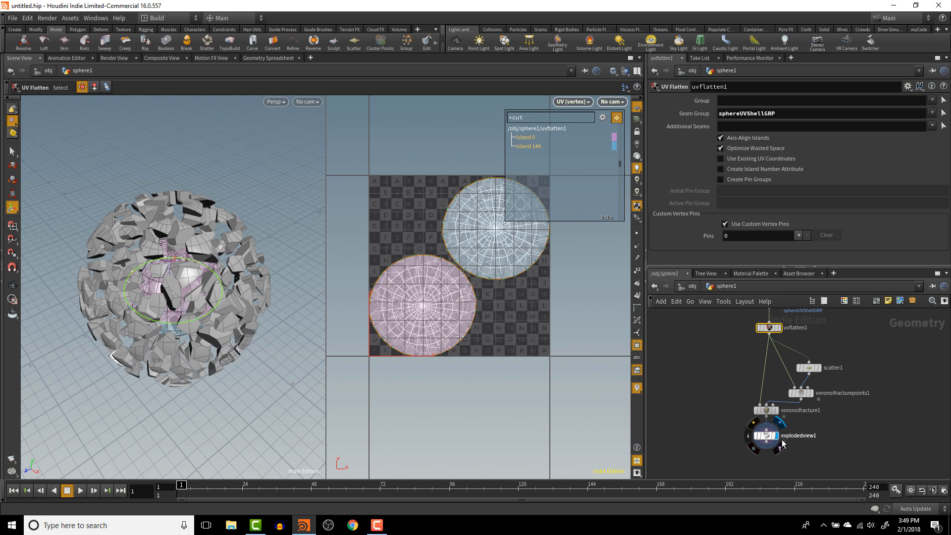
{"action": "scroll", "coordinate": [484, 248], "scroll_direction": "up", "scroll_amount": 3}
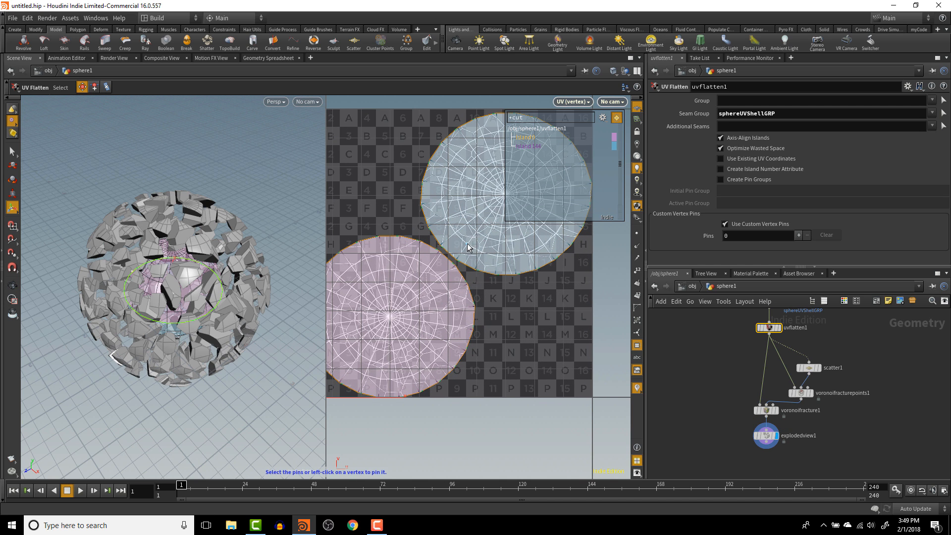
{"action": "key", "text": "Escape"}
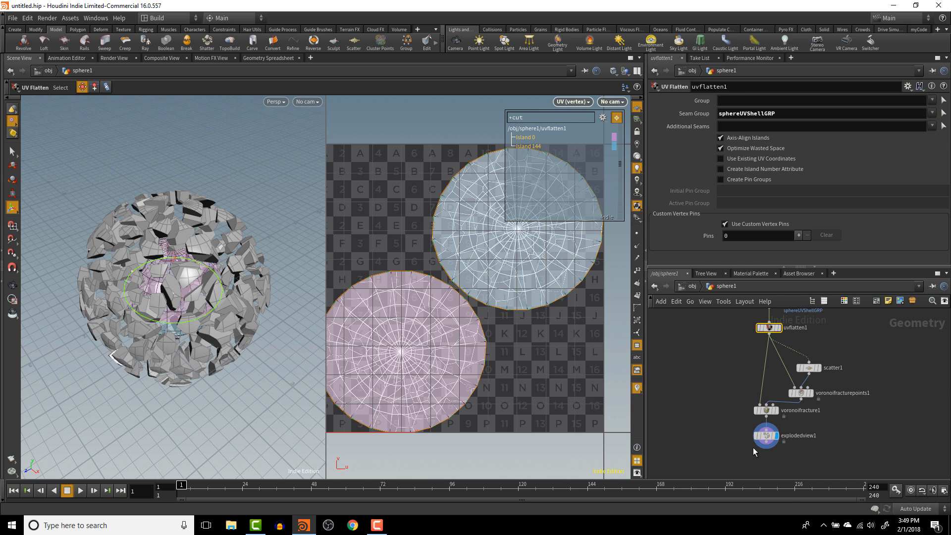
{"action": "left_click", "coordinate": [765, 435]}
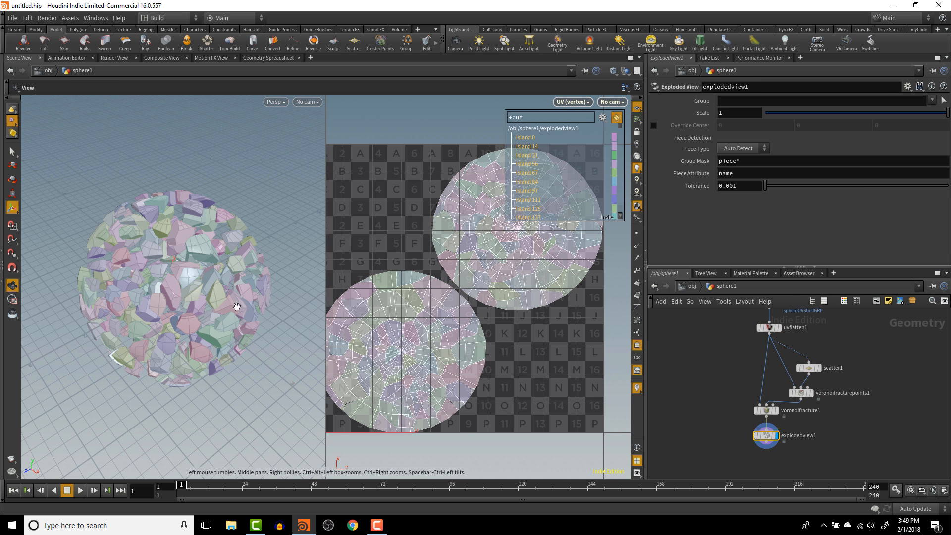
{"action": "key", "text": "Escape"}
{"action": "left_click_drag", "start_coordinate": [268, 325], "coordinate": [286, 297]}
{"action": "key", "text": "Return"}
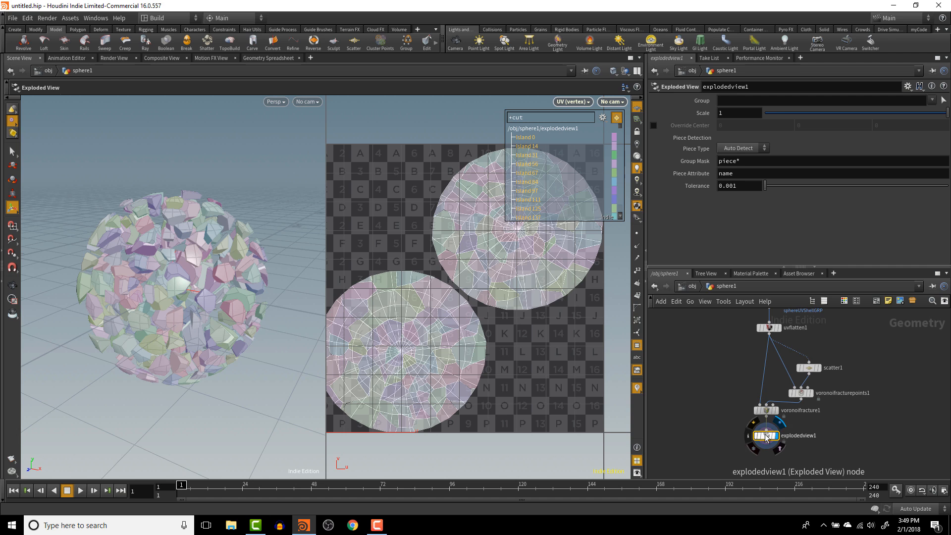
- Move the Exploded View node down to open a gap below Voronoi Fracture, and frame the whole UV tile
{"action": "left_click_drag", "start_coordinate": [766, 436], "coordinate": [766, 459]}
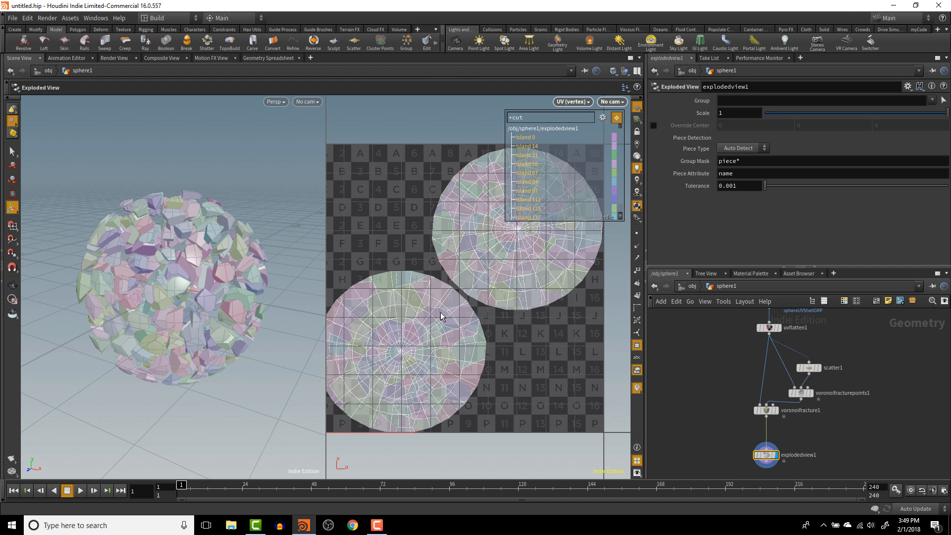
{"action": "scroll", "coordinate": [440, 312], "scroll_direction": "down", "scroll_amount": 4, "text": "alt"}
{"action": "scroll", "coordinate": [442, 312], "scroll_direction": "up", "scroll_amount": 1, "text": "alt"}
{"action": "middle_click_drag", "start_coordinate": [451, 313], "coordinate": [469, 317], "text": "alt"}
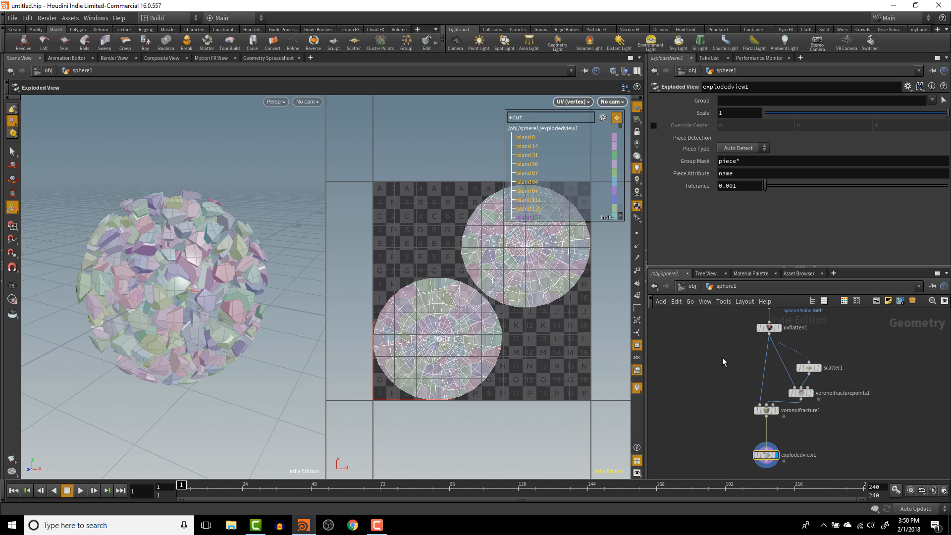
- Check the Voronoi Fracture node's output group settings and move the Exploded View node down to widen the gap between them
{"action": "left_click", "coordinate": [766, 409]}
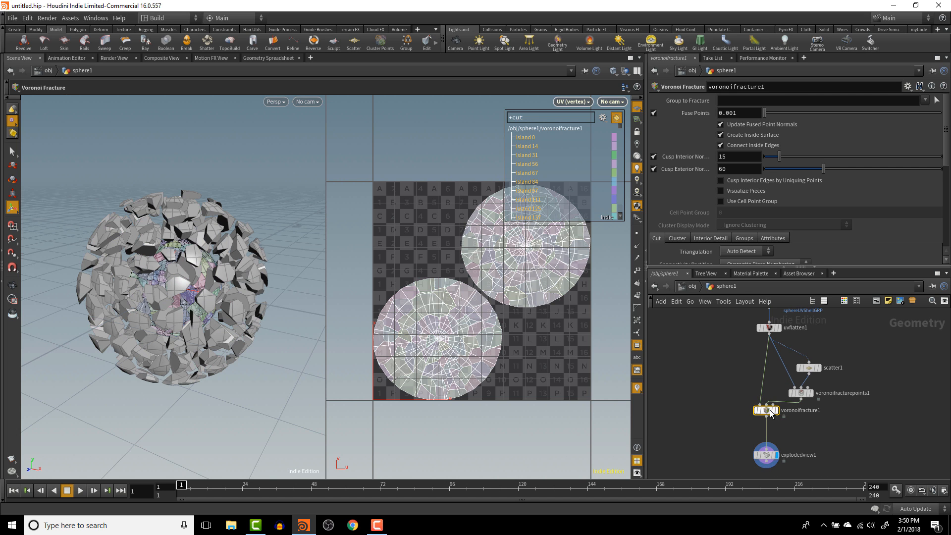
{"action": "scroll", "coordinate": [759, 201], "scroll_direction": "down", "scroll_amount": 3}
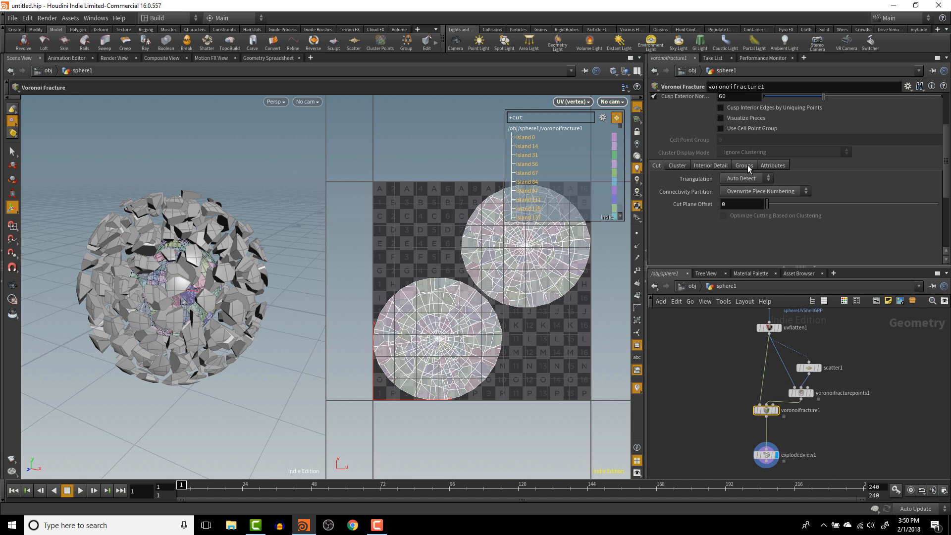
{"action": "left_click", "coordinate": [747, 165]}
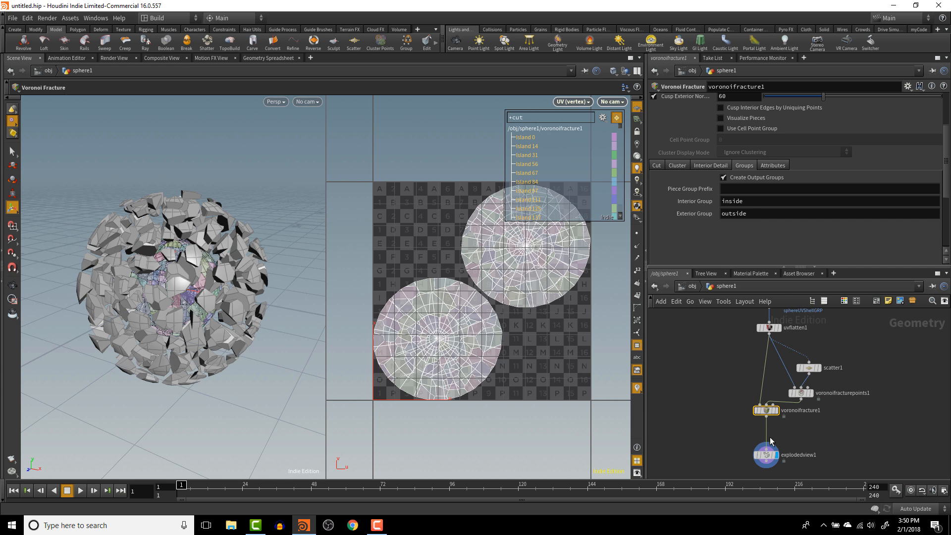
{"action": "left_click_drag", "start_coordinate": [766, 453], "coordinate": [766, 458]}
{"action": "left_click", "coordinate": [730, 427]}
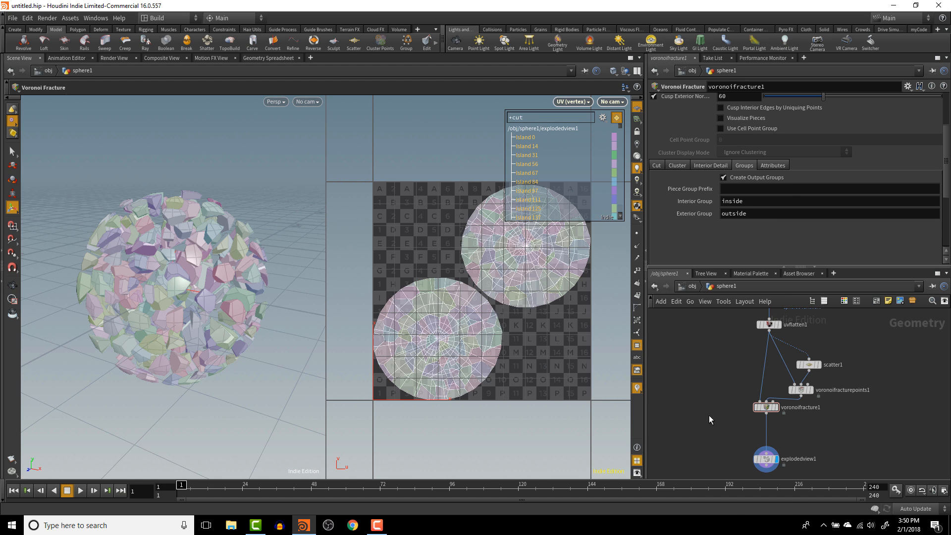
- Try a UV Project node on the inside group between Voronoi Fracture and Exploded View, and delete it
{"action": "key", "text": "Tab"}
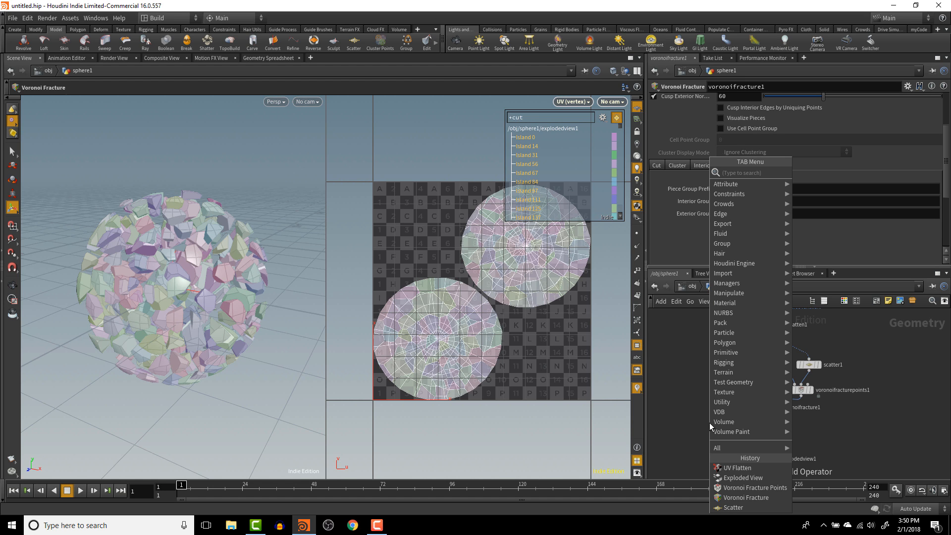
{"action": "type", "text": "uv pro"}
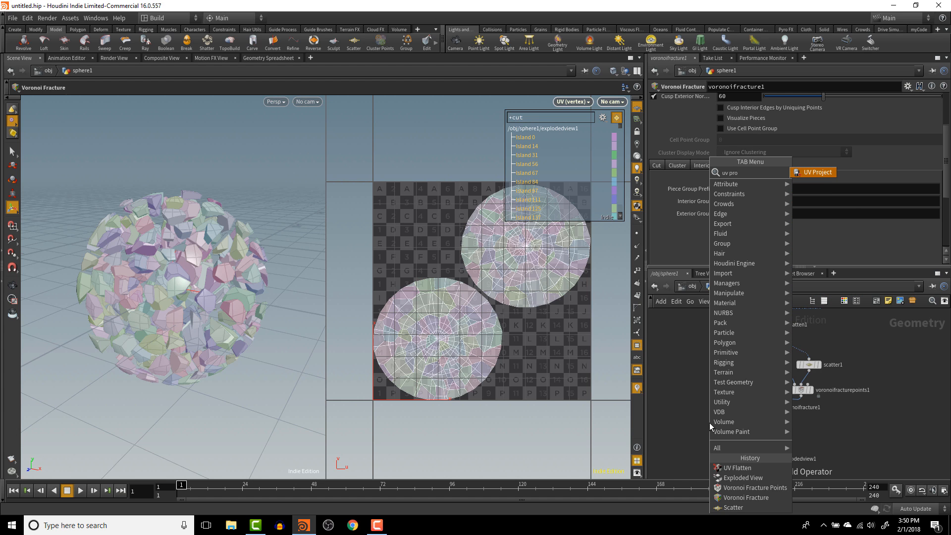
{"action": "key", "text": "Escape"}
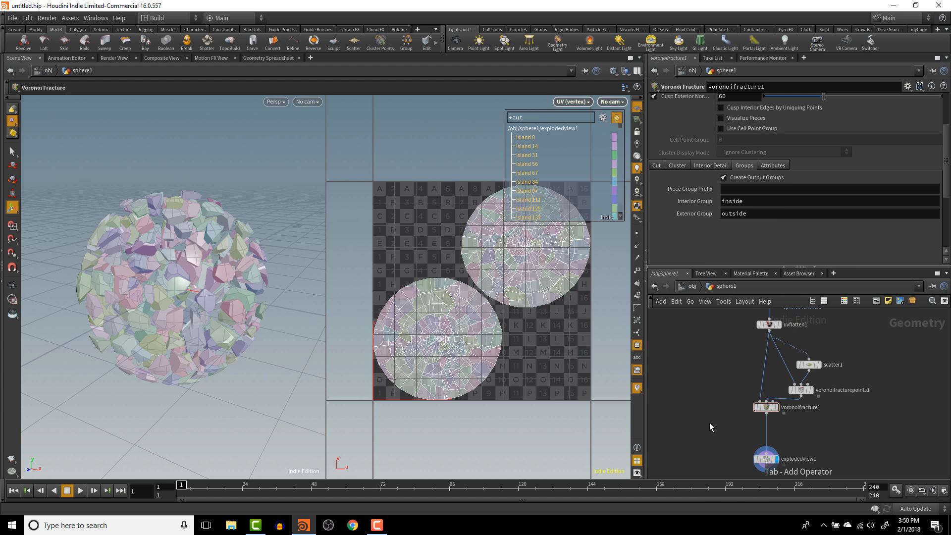
{"action": "left_click", "coordinate": [765, 434]}
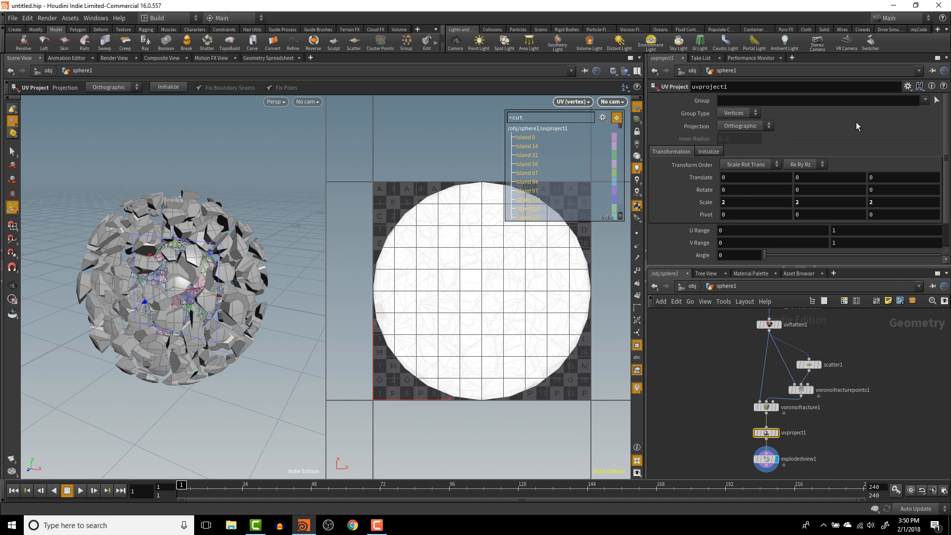
{"action": "left_click", "coordinate": [926, 100]}
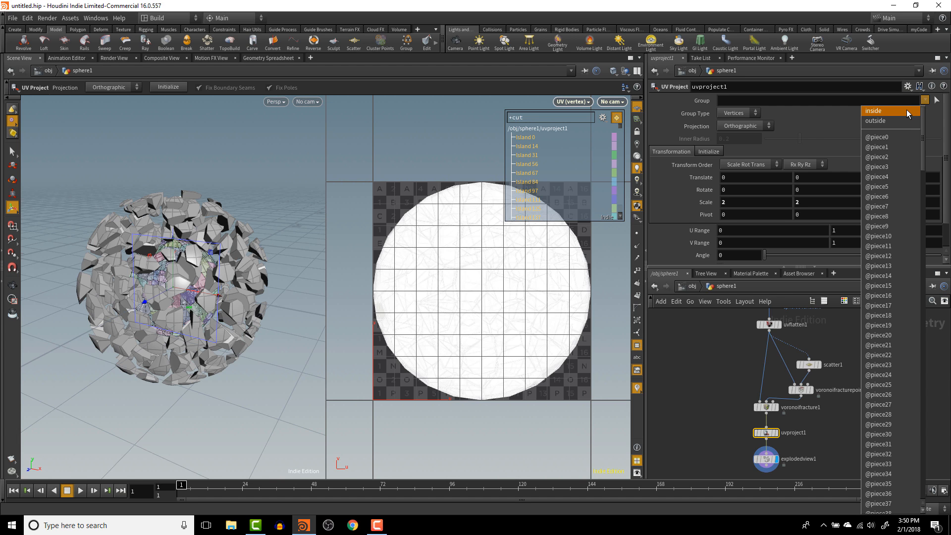
{"action": "left_click", "coordinate": [906, 112]}
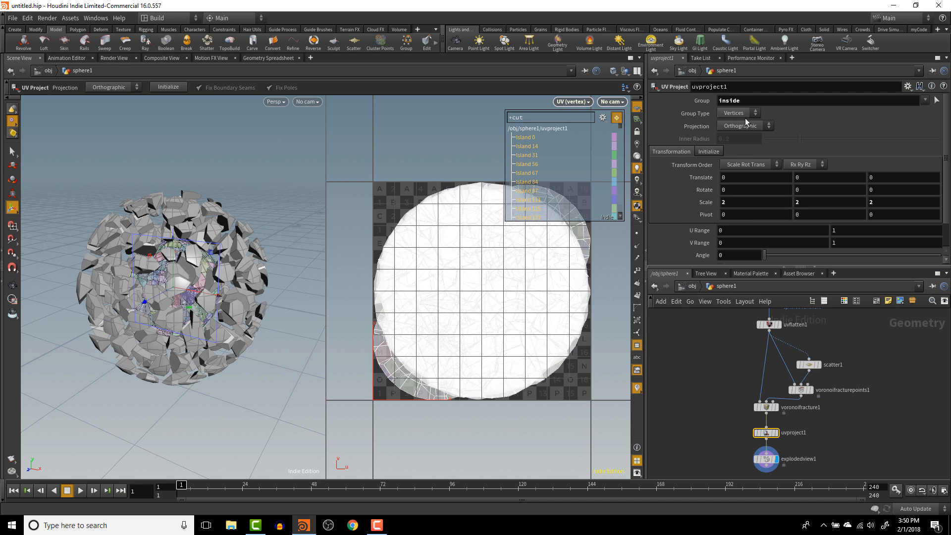
{"action": "mouse_move", "coordinate": [770, 432]}
{"action": "key", "text": "Delete"}
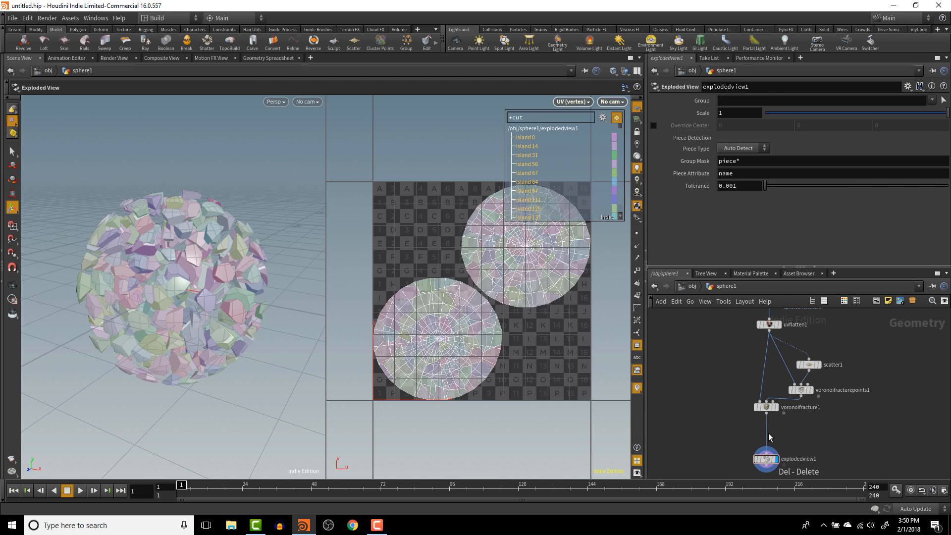
- Insert a UV Unwrap node between Voronoi Fracture and Exploded View and set its Group to inside
{"action": "key", "text": "Tab"}
{"action": "type", "text": "uv"}
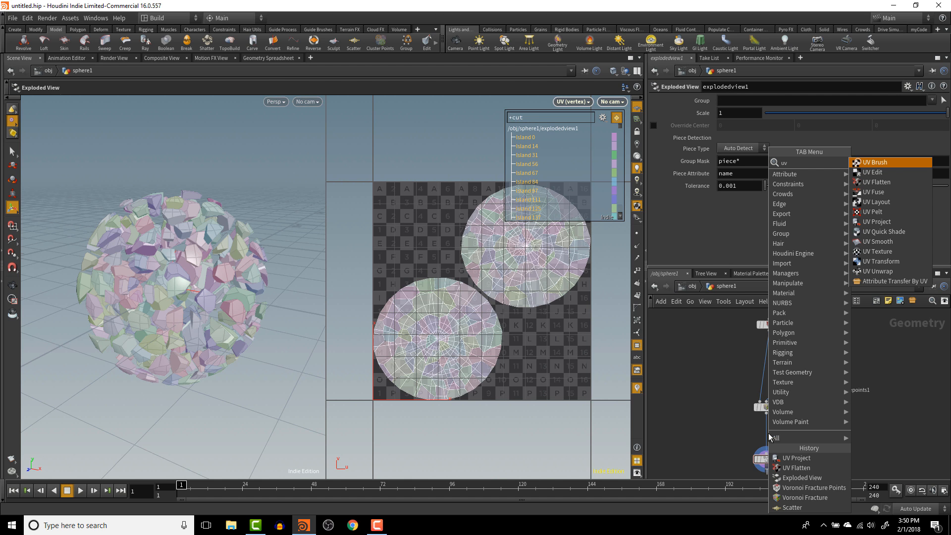
{"action": "type", "text": "un"}
{"action": "key", "text": "Return"}
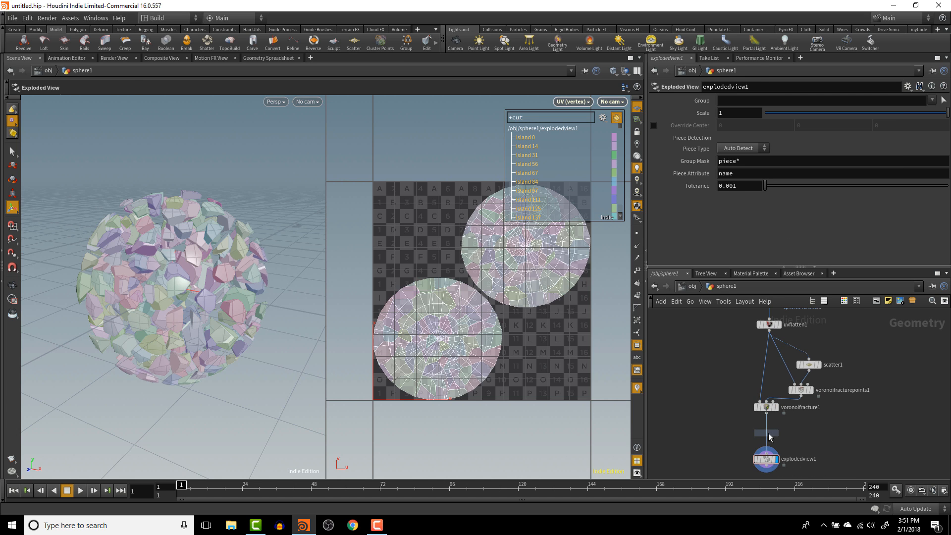
{"action": "left_click", "coordinate": [768, 434]}
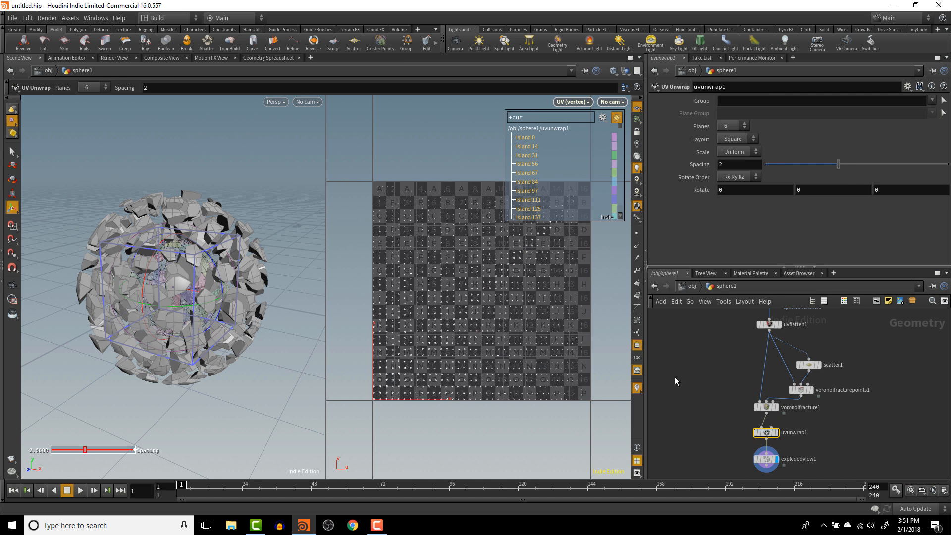
{"action": "left_click", "coordinate": [931, 99]}
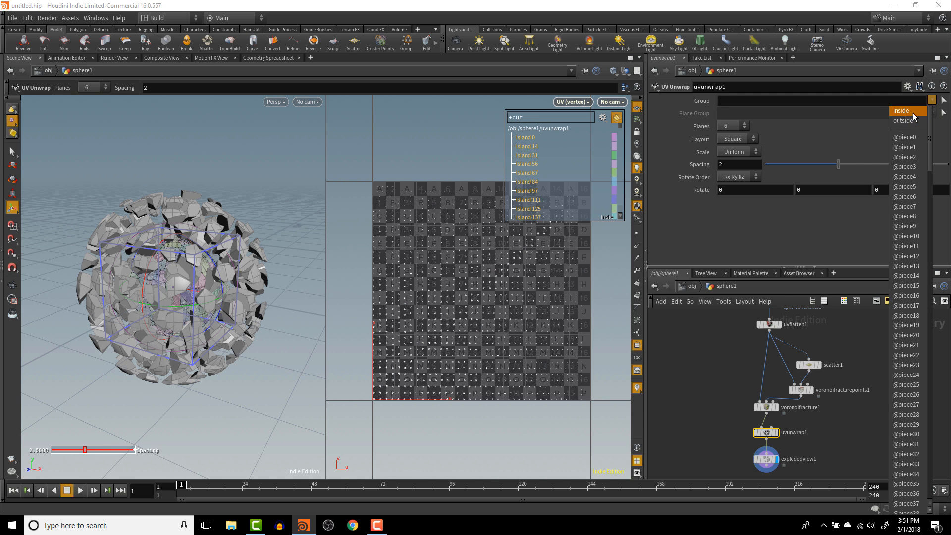
{"action": "left_click", "coordinate": [912, 113]}
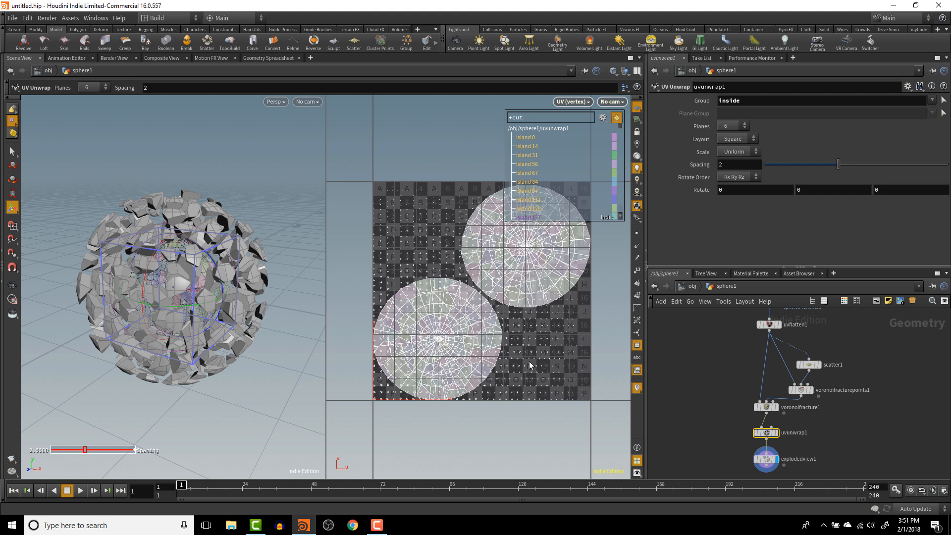
- Examine the size and spacing of the unwrapped interior faces against the two sphere islands in the UV view
{"action": "key", "text": "Escape"}
{"action": "scroll", "coordinate": [524, 364], "scroll_direction": "up", "scroll_amount": 5}
{"action": "scroll", "coordinate": [523, 365], "scroll_direction": "up", "scroll_amount": 4}
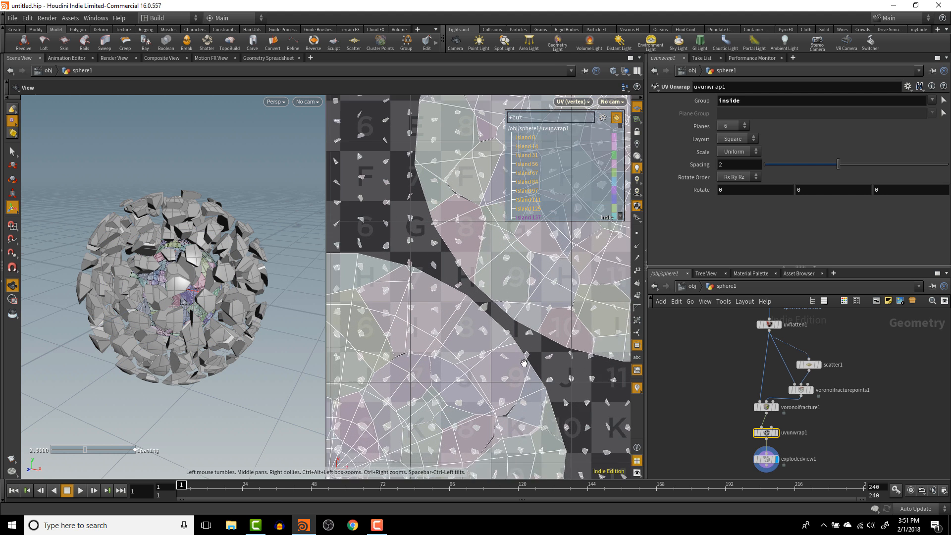
{"action": "key", "text": "Return"}
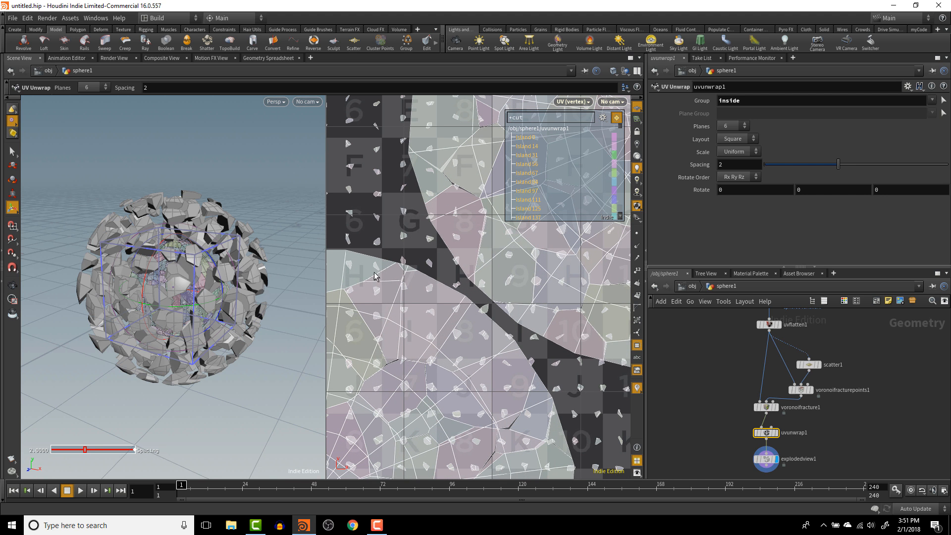
{"action": "key", "text": "Escape"}
{"action": "scroll", "coordinate": [437, 274], "scroll_direction": "down", "scroll_amount": 5}
{"action": "scroll", "coordinate": [437, 273], "scroll_direction": "down", "scroll_amount": 3}
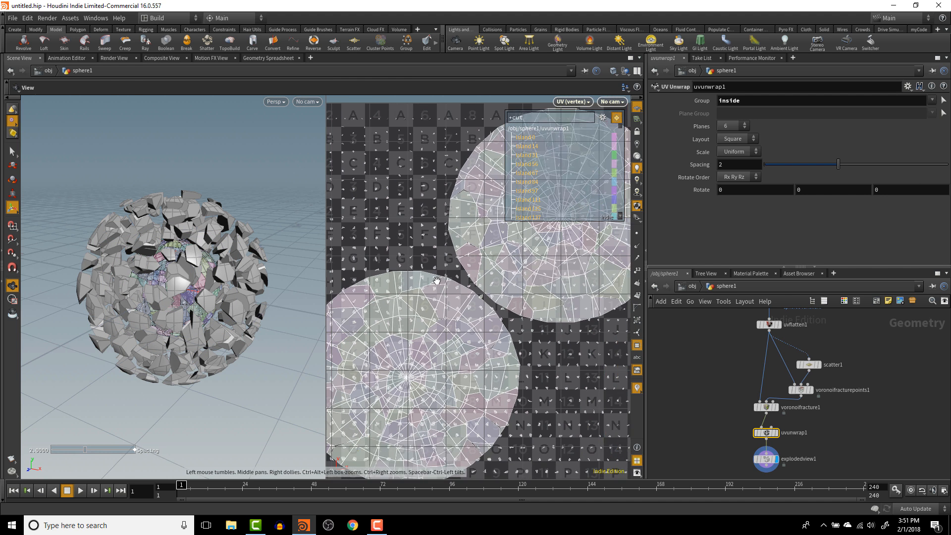
{"action": "key", "text": "Return"}
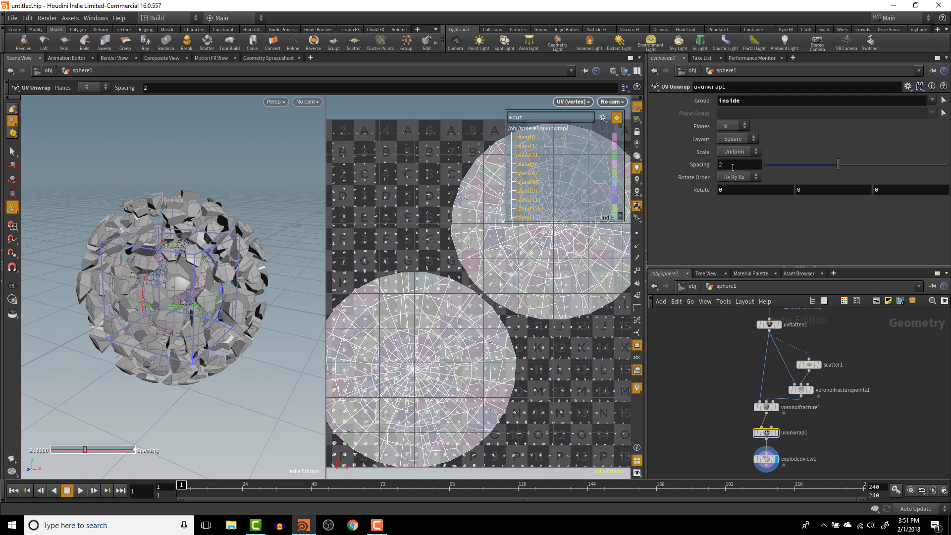
- Set the UV Unwrap node's Spacing to 0.1 and deselect the node
{"action": "left_click_drag", "start_coordinate": [839, 164], "coordinate": [766, 172]}
{"action": "left_click", "coordinate": [753, 165]}
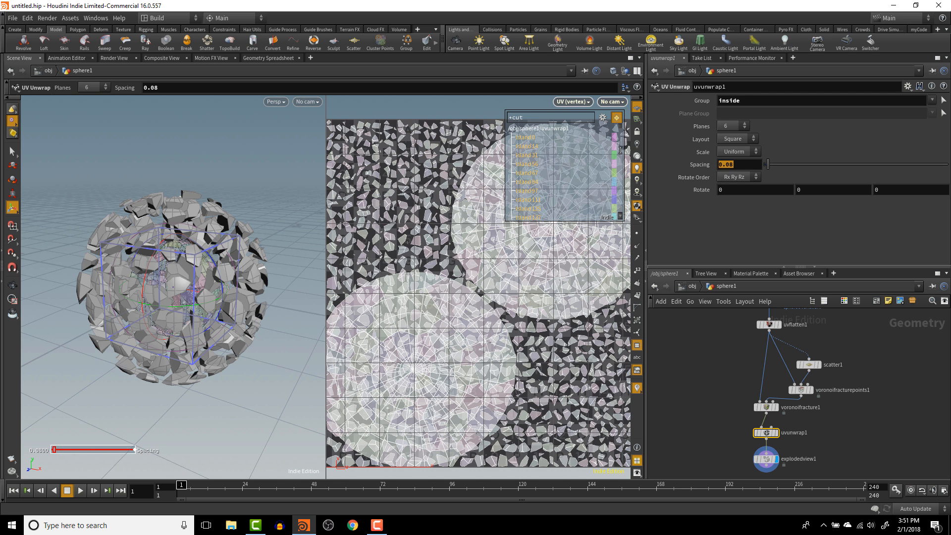
{"action": "type", "text": ".1"}
{"action": "key", "text": "Return"}
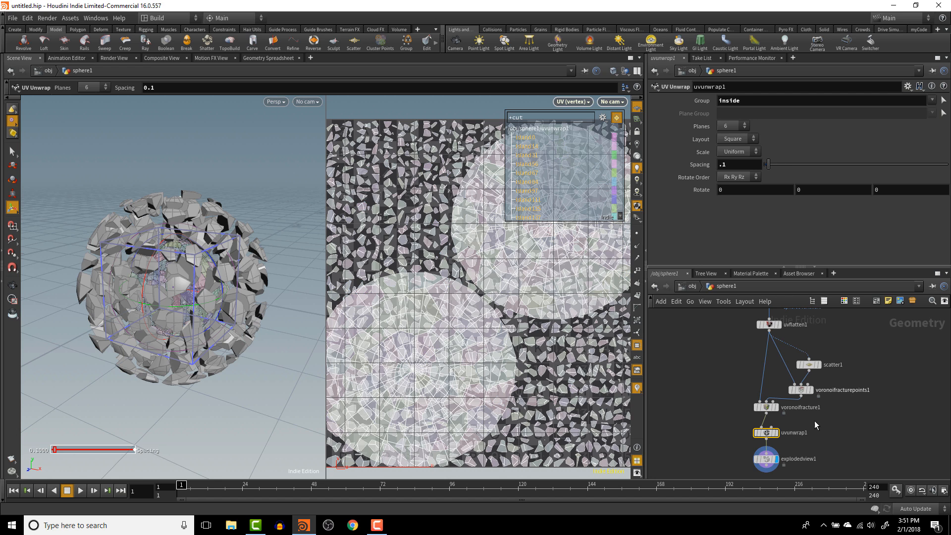
{"action": "left_click", "coordinate": [874, 443]}
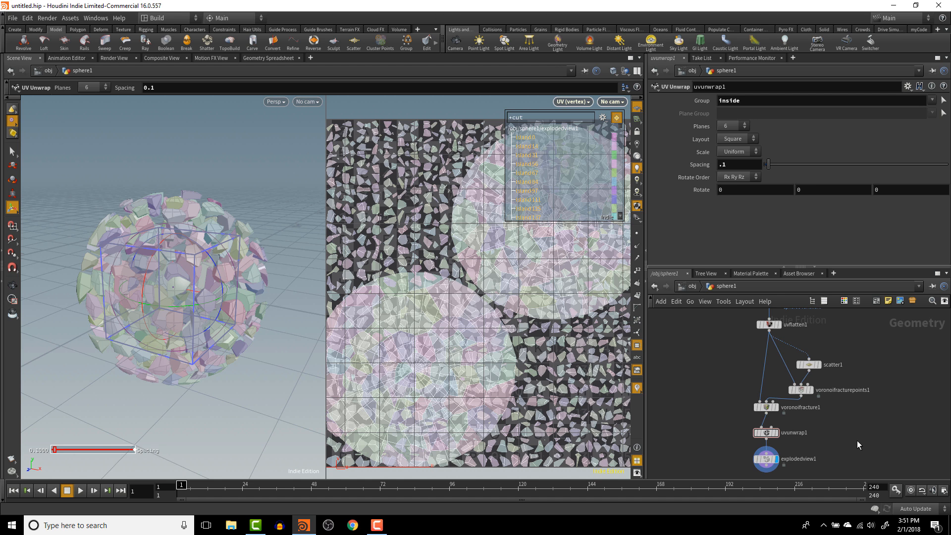
- Change the viewport layout to a single view and display the fractured sphere in perspective
{"action": "middle_click_drag", "start_coordinate": [866, 450], "coordinate": [853, 395]}
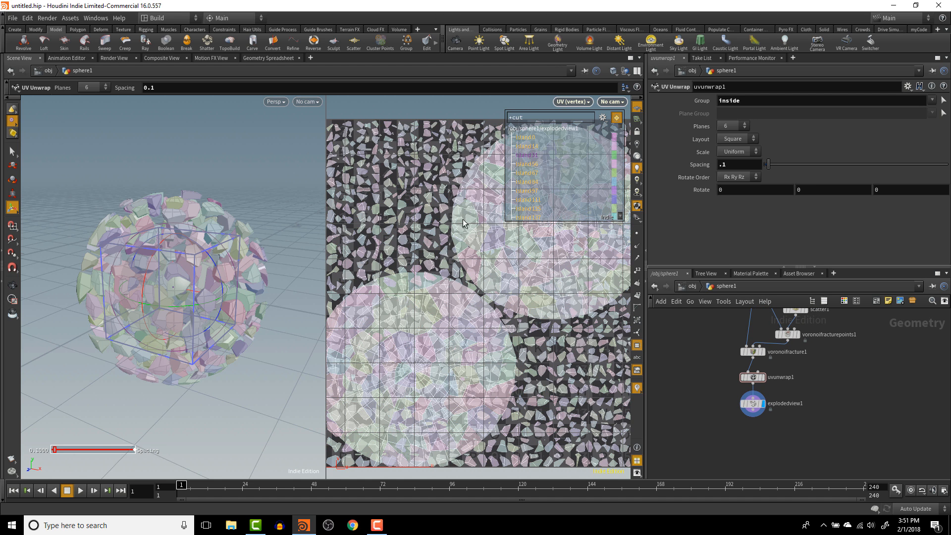
{"action": "left_click", "coordinate": [625, 87]}
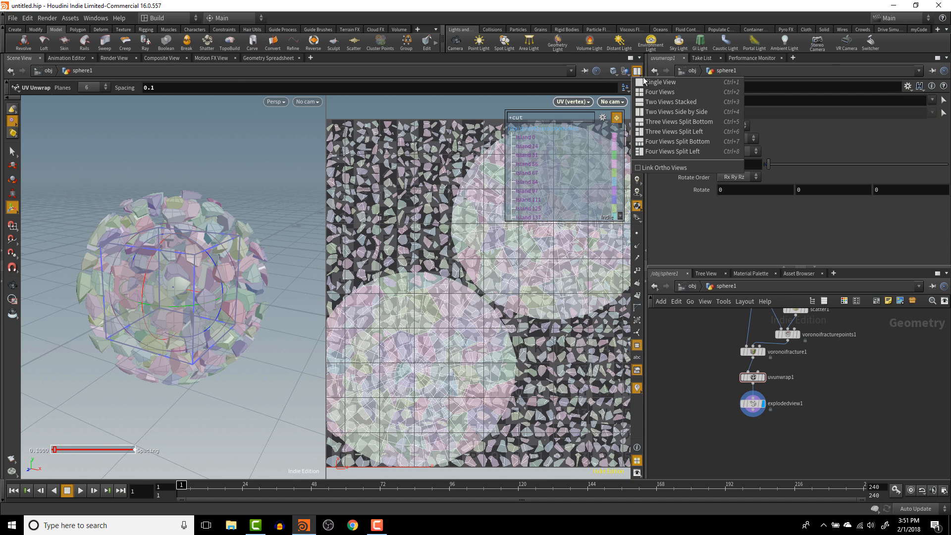
{"action": "left_click", "coordinate": [639, 84]}
{"action": "left_click", "coordinate": [614, 102]}
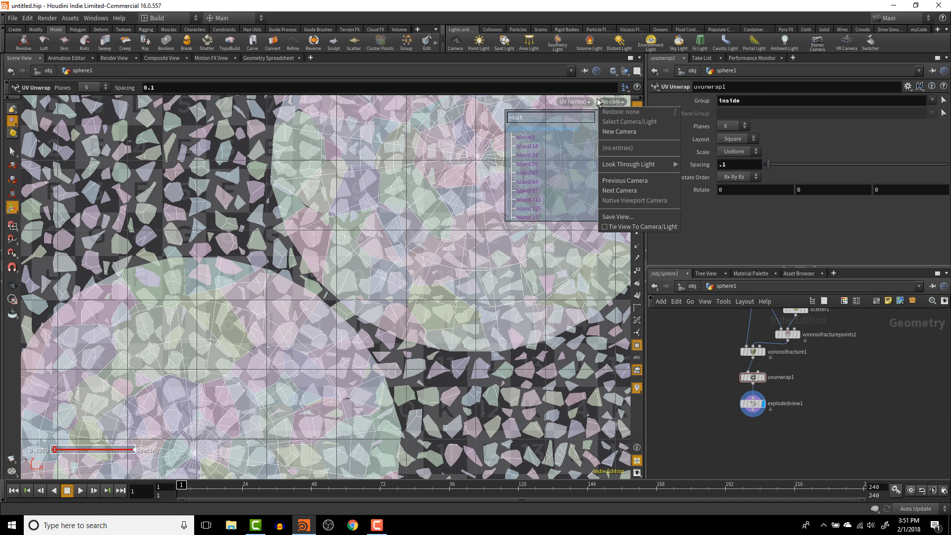
{"action": "left_click", "coordinate": [585, 101]}
{"action": "left_click", "coordinate": [584, 101]}
{"action": "left_click", "coordinate": [687, 123]}
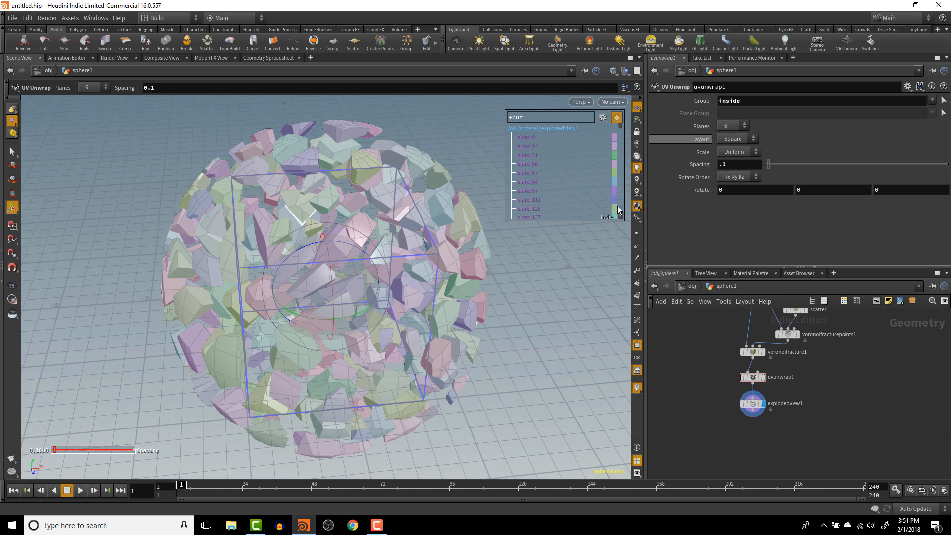
- Add a Material node, wire it to the Exploded View output, and place it just below that node
{"action": "key", "text": "Tab"}
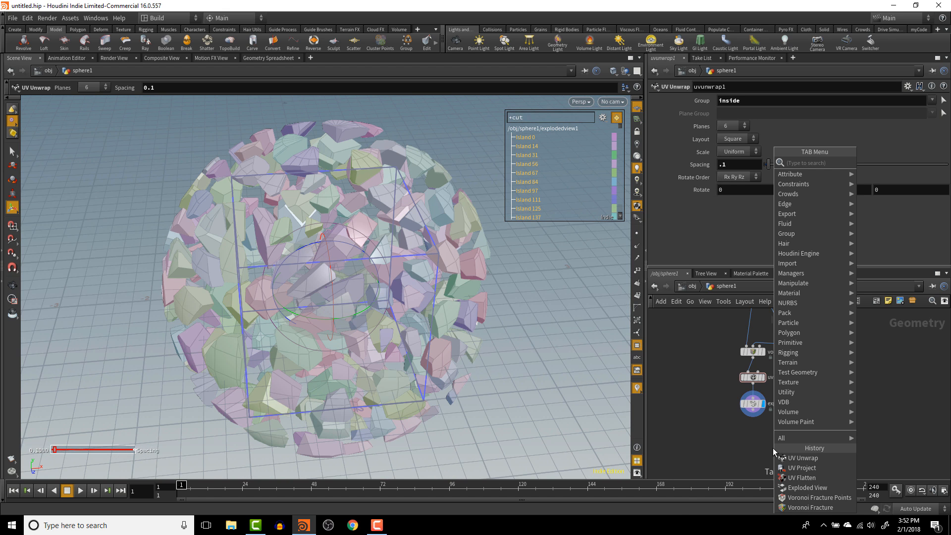
{"action": "type", "text": "mate"}
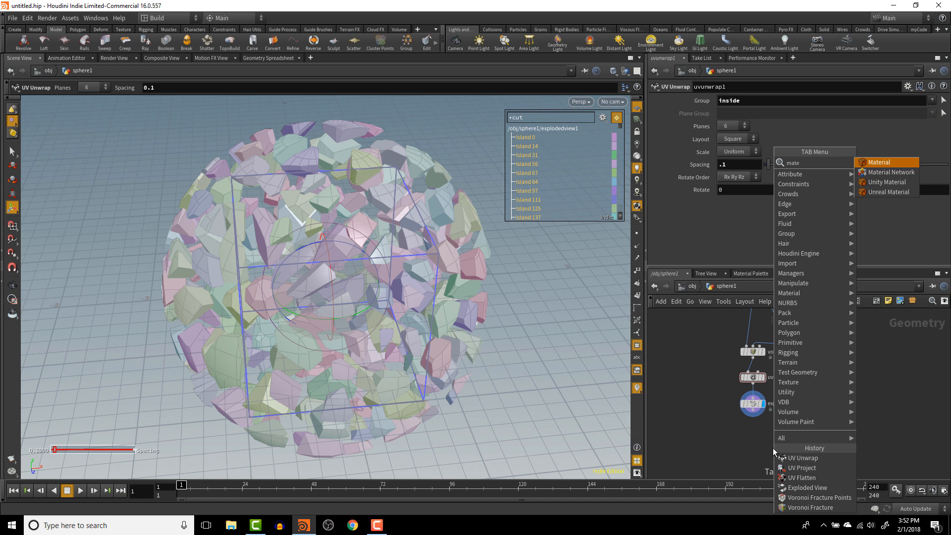
{"action": "key", "text": "Return"}
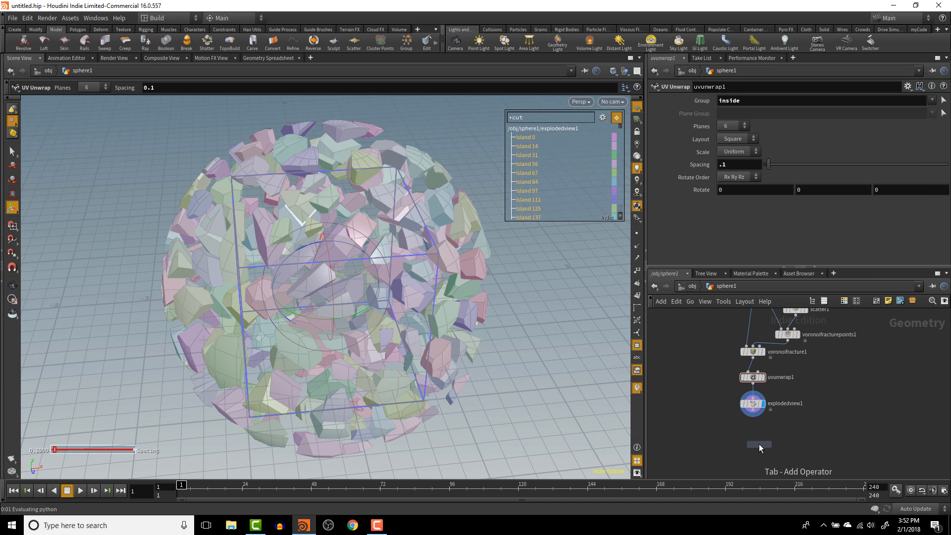
{"action": "left_click", "coordinate": [758, 444]}
{"action": "left_click_drag", "start_coordinate": [756, 414], "coordinate": [759, 440]}
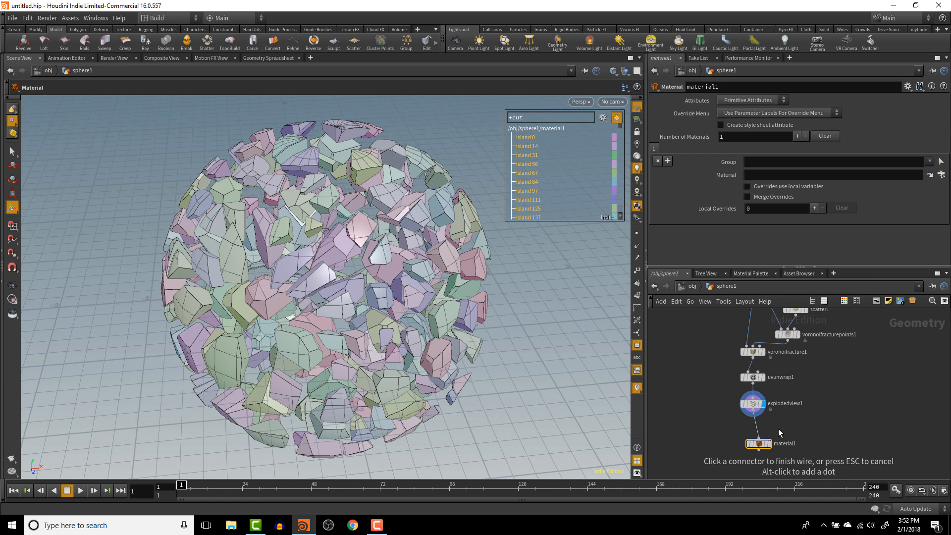
{"action": "left_click", "coordinate": [765, 455]}
{"action": "left_click", "coordinate": [749, 447]}
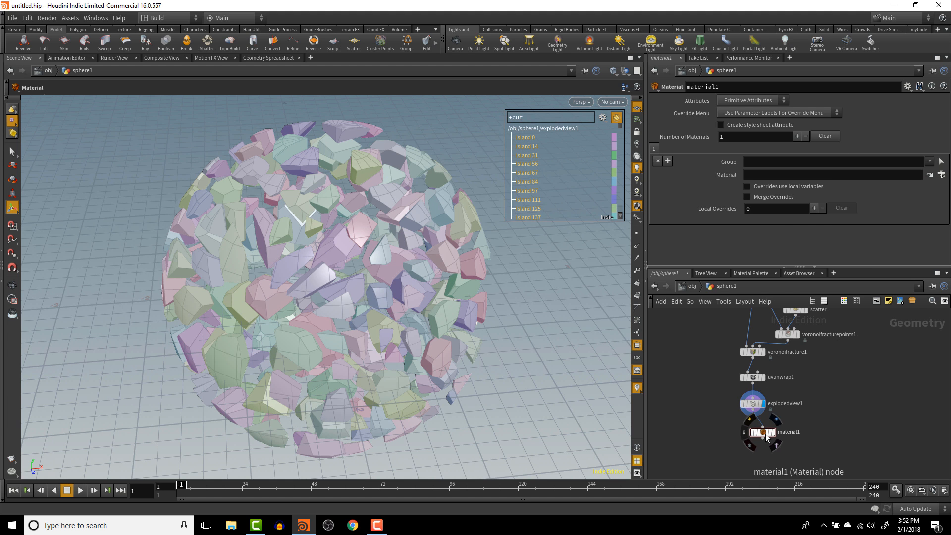
- Duplicate the Material node and place the copy, wired to the first one's output, directly below it
{"action": "left_click", "coordinate": [765, 433]}
{"action": "key", "text": "ctrl+c"}
{"action": "key", "text": "ctrl+v"}
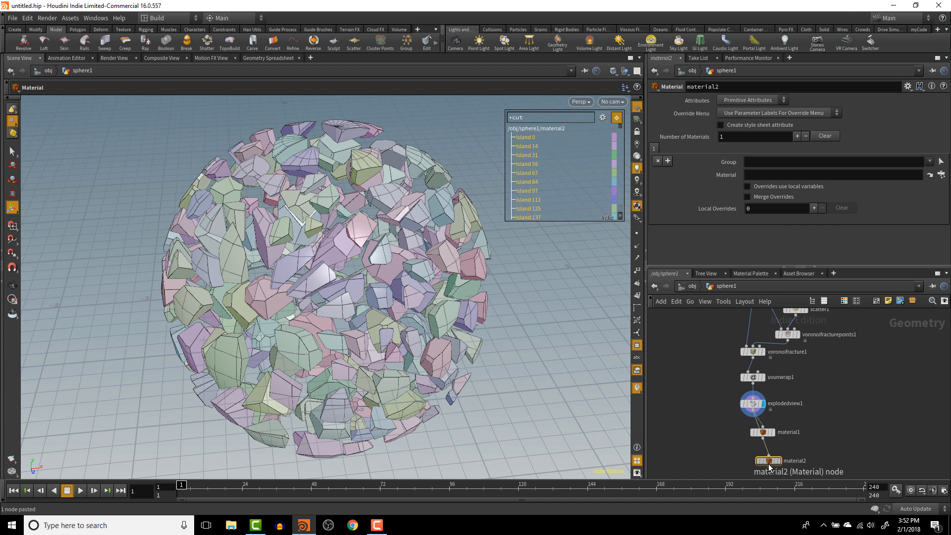
{"action": "mouse_move", "coordinate": [753, 447]}
{"action": "left_mouse_down"}
{"action": "mouse_move", "coordinate": [750, 435]}
{"action": "mouse_move", "coordinate": [777, 435]}
{"action": "mouse_move", "coordinate": [733, 458]}
{"action": "mouse_move", "coordinate": [762, 451]}
{"action": "left_mouse_up"}
- Set the first Material node's group to inside and the second Material node's group to outside
{"action": "left_click", "coordinate": [763, 427]}
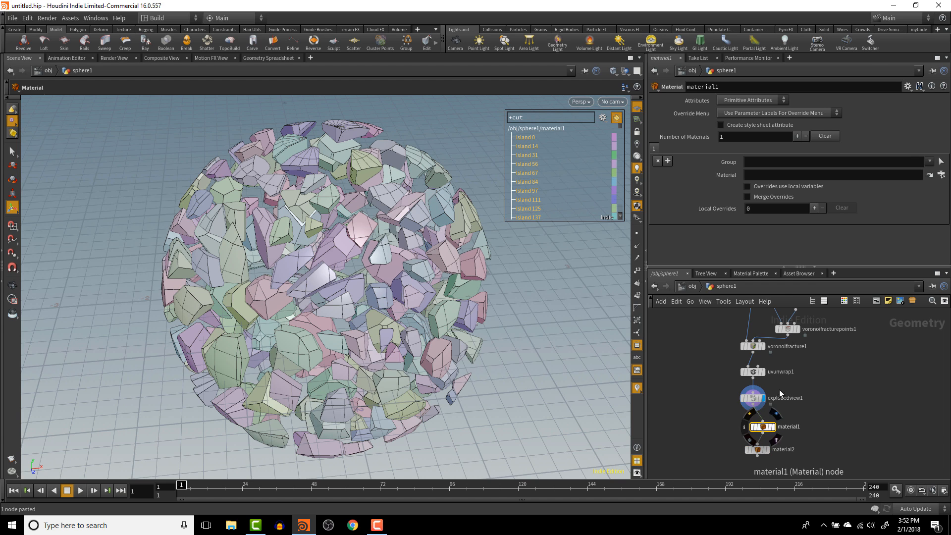
{"action": "left_click", "coordinate": [931, 162]}
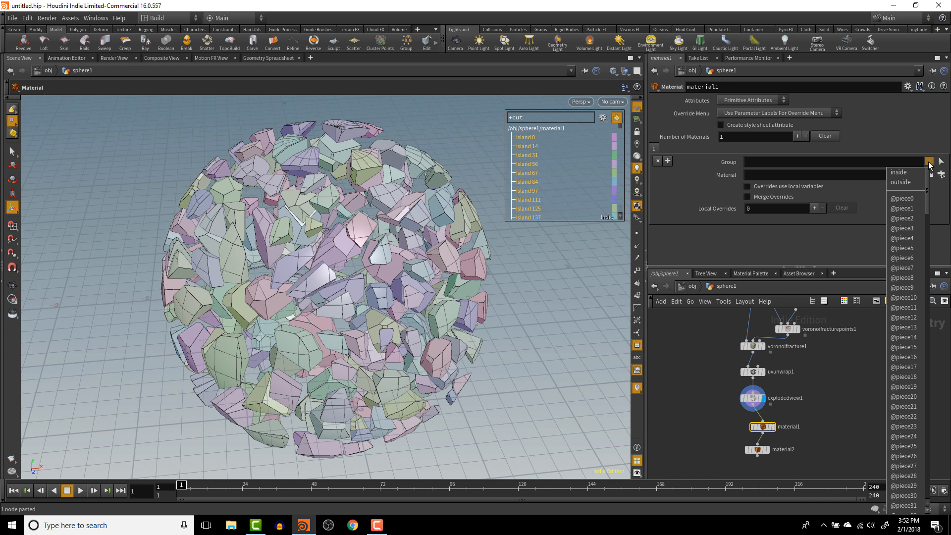
{"action": "left_click", "coordinate": [902, 174]}
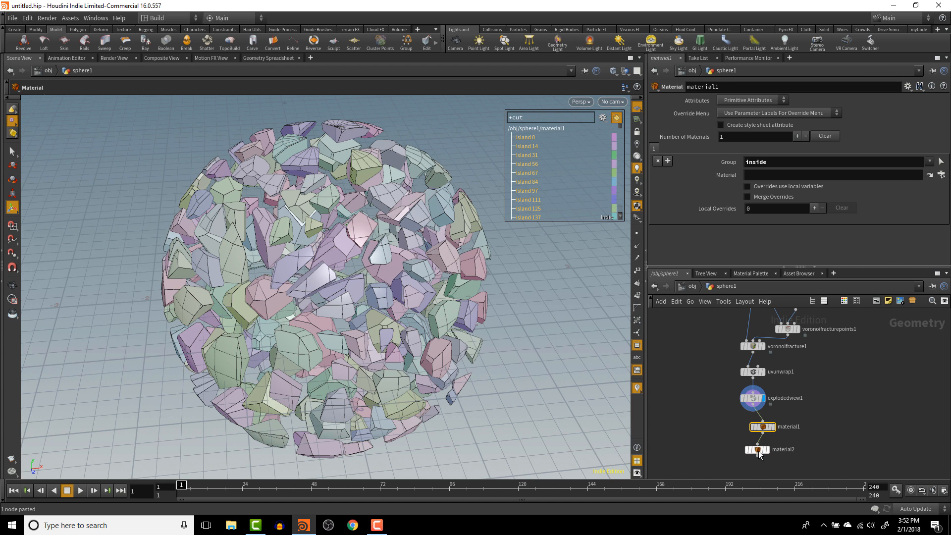
{"action": "left_click", "coordinate": [756, 449]}
{"action": "left_click", "coordinate": [930, 162]}
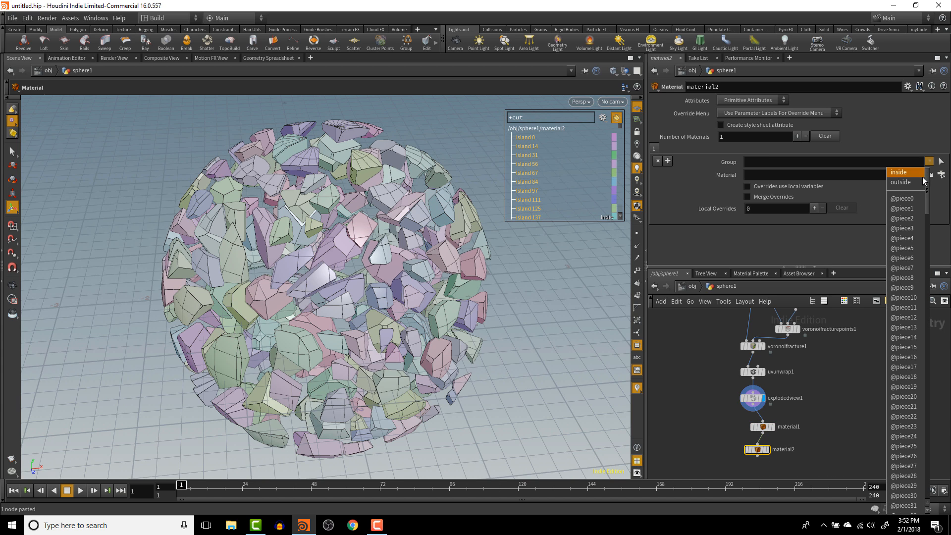
{"action": "left_click", "coordinate": [902, 182]}
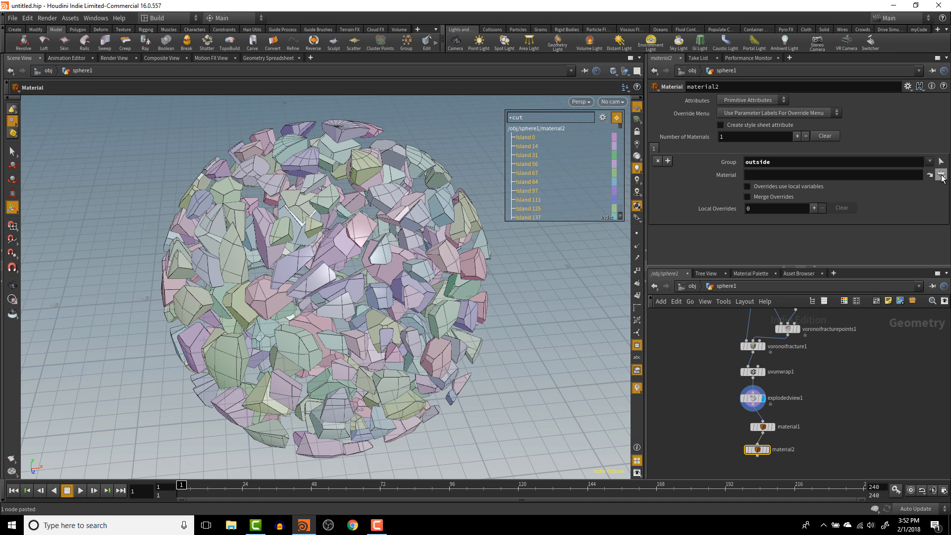
{"action": "left_click", "coordinate": [940, 174]}
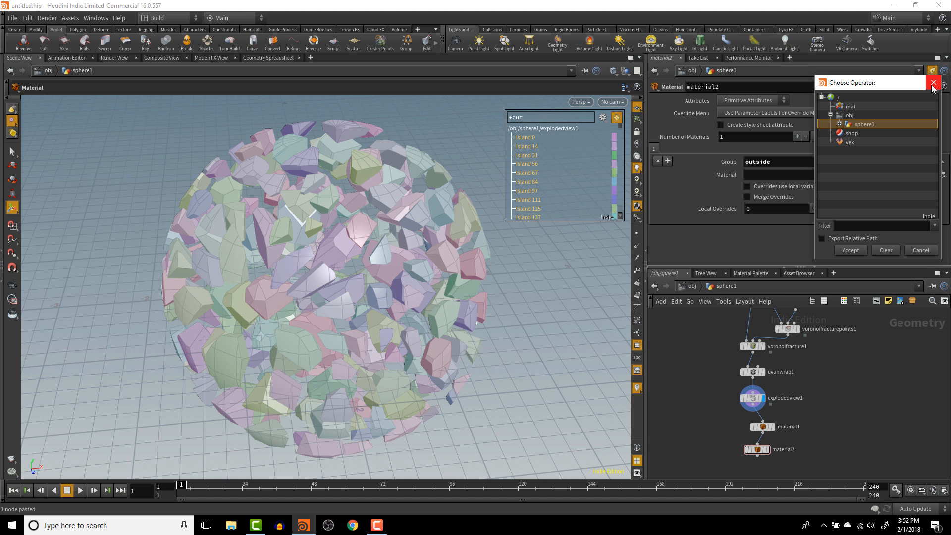
{"action": "left_click", "coordinate": [932, 83]}
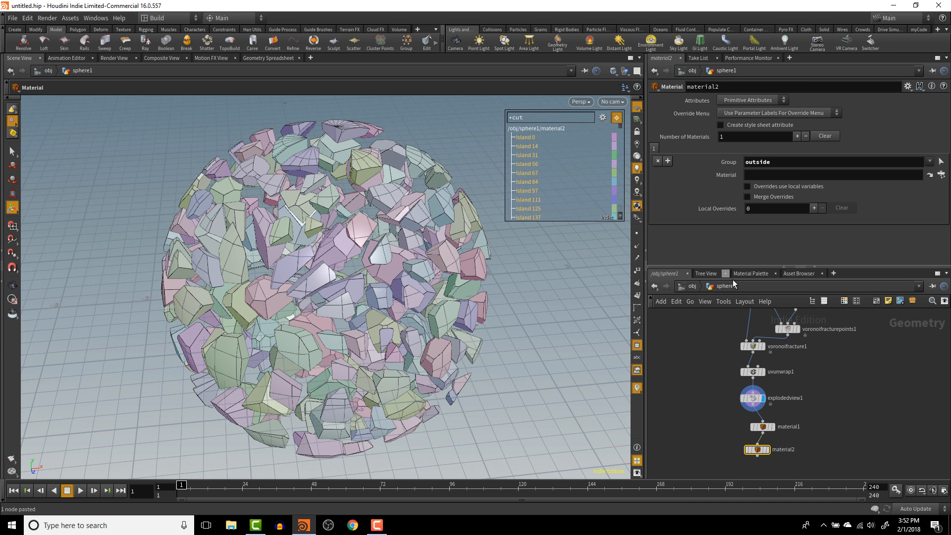
- Add a Principled Shader from the material gallery to /mat and rename it insideShader
{"action": "left_click", "coordinate": [760, 275]}
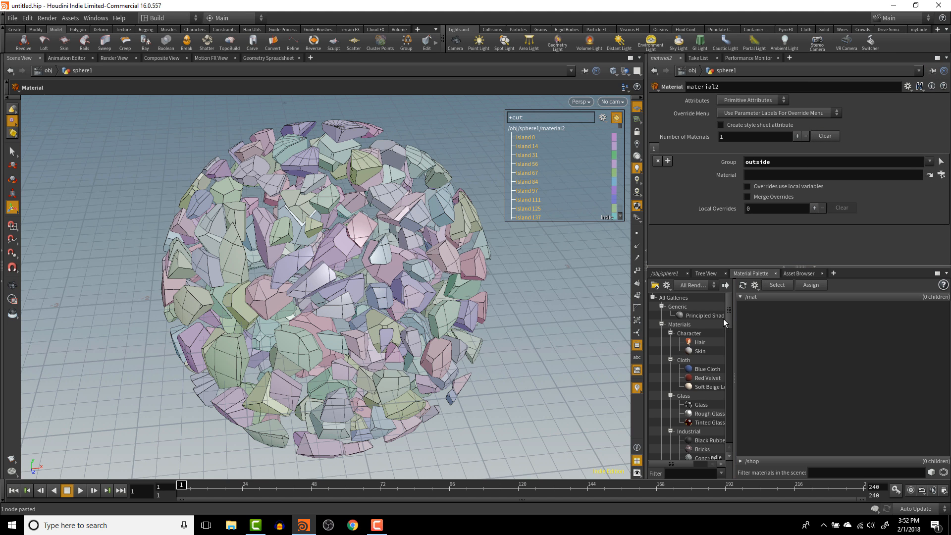
{"action": "left_click_drag", "start_coordinate": [696, 316], "coordinate": [836, 346]}
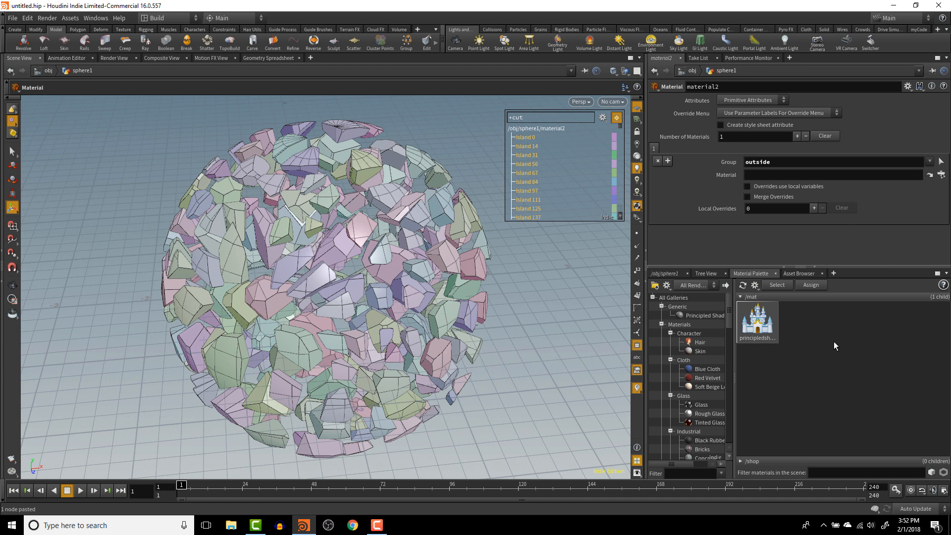
{"action": "left_click", "coordinate": [768, 331]}
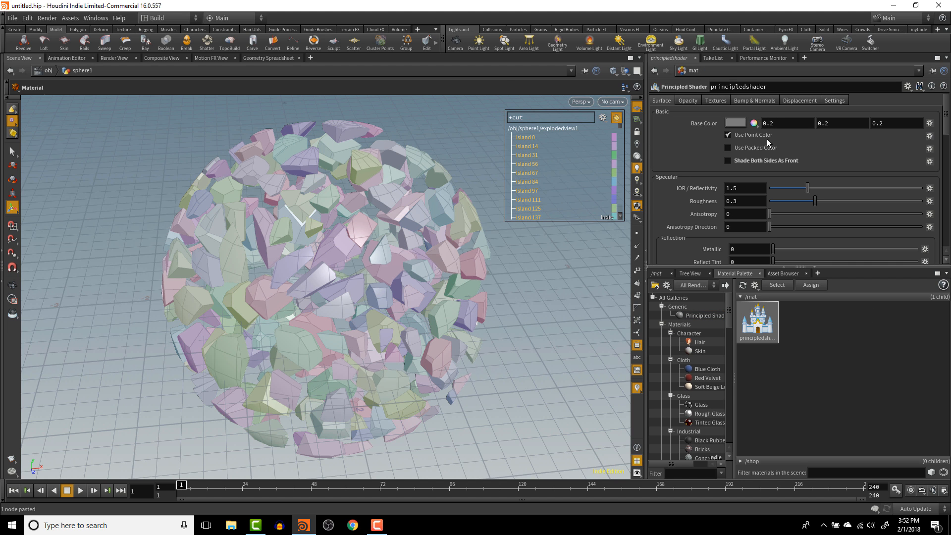
{"action": "double_click", "coordinate": [777, 87]}
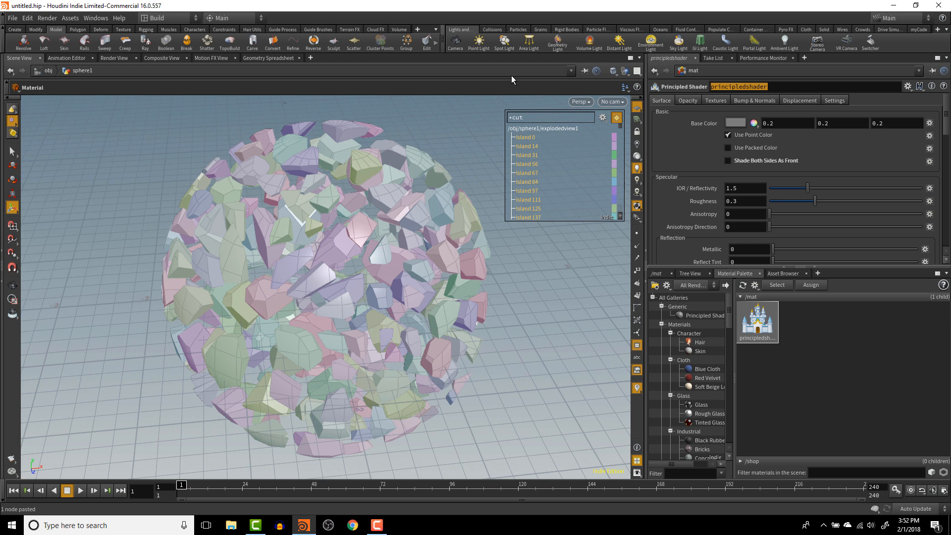
{"action": "type", "text": "in"}
{"action": "type", "text": "sideShader"}
{"action": "key", "text": "Return"}
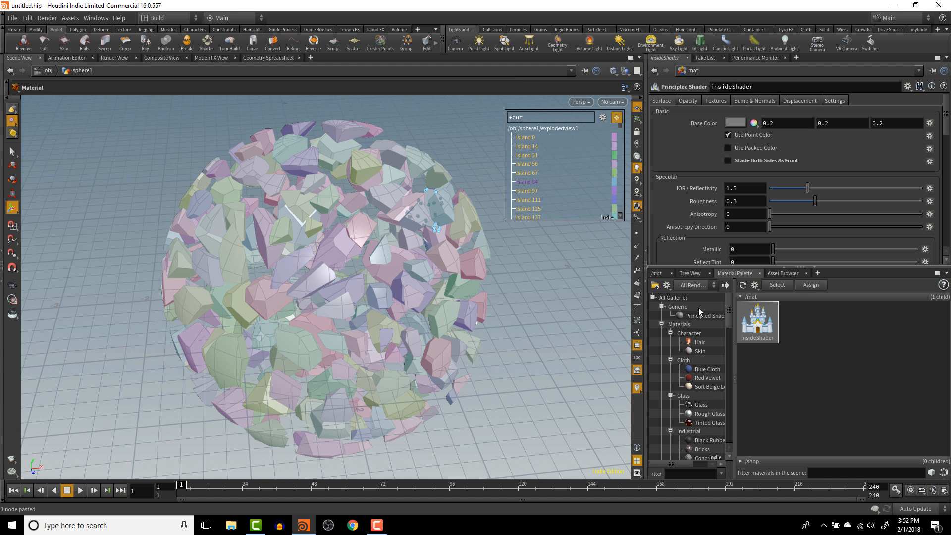
- Add a second Principled Shader to /mat, name it outsideShader, and reselect insideShader
{"action": "left_click_drag", "start_coordinate": [698, 312], "coordinate": [823, 335]}
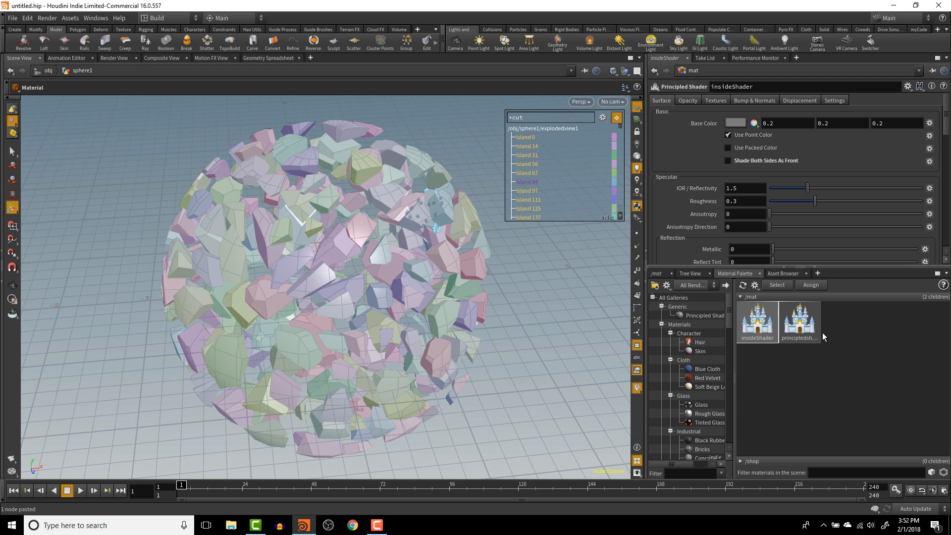
{"action": "double_click", "coordinate": [773, 88]}
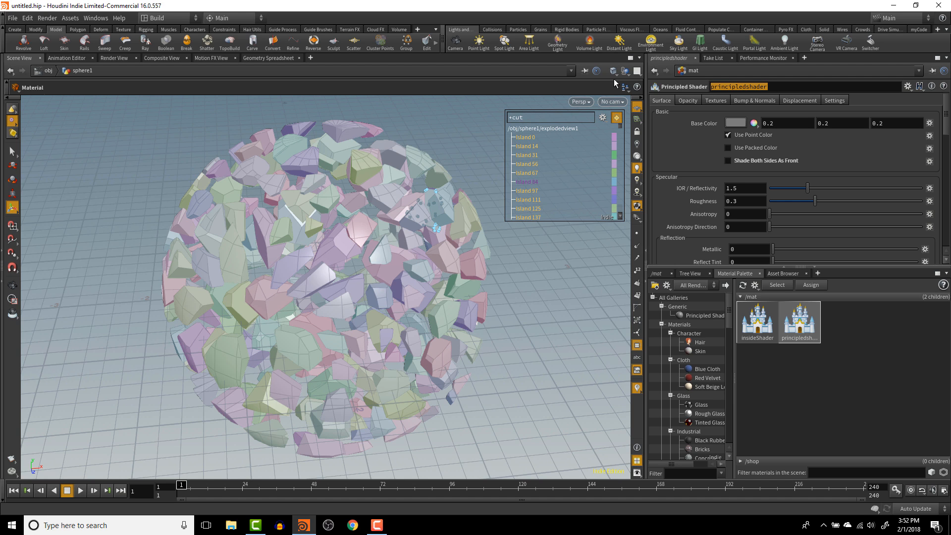
{"action": "type", "text": "outsideShader"}
{"action": "key", "text": "Return"}
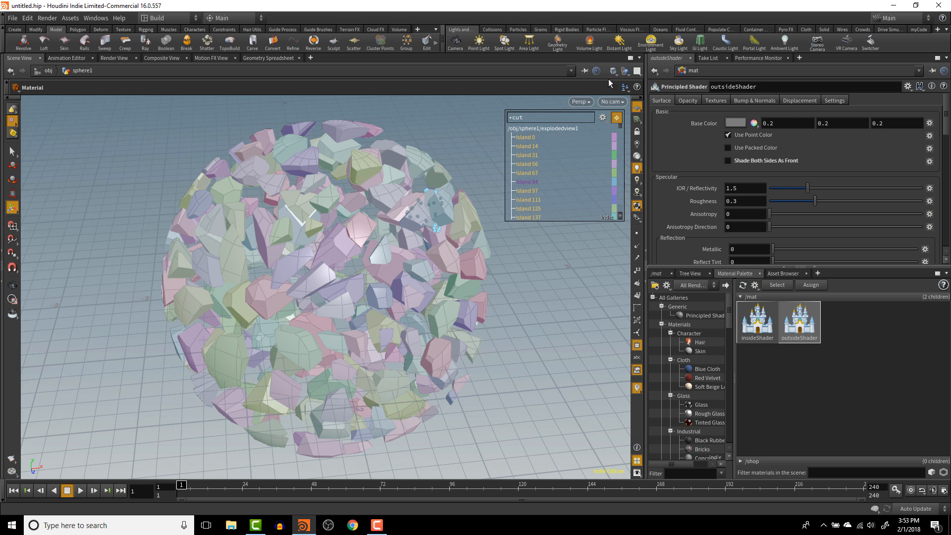
{"action": "left_click", "coordinate": [764, 317]}
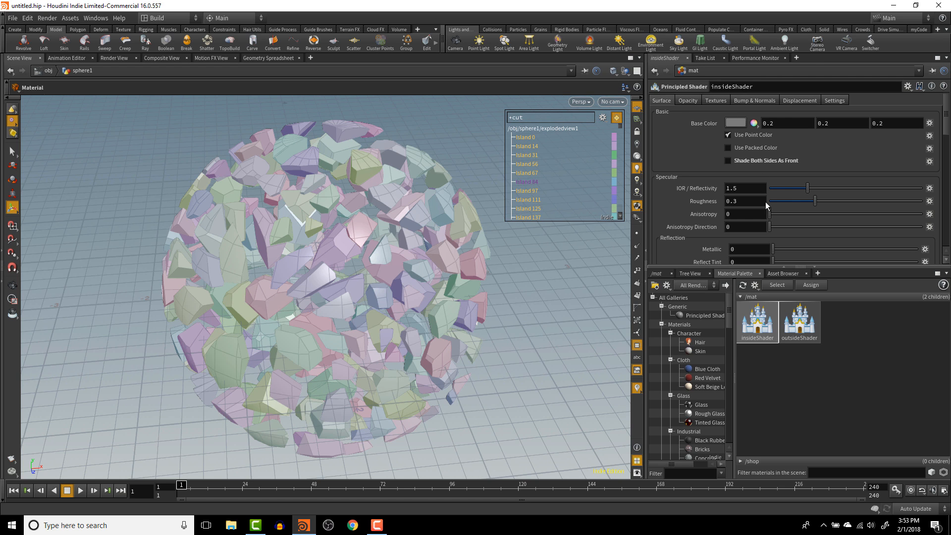
{"action": "left_click", "coordinate": [717, 100]}
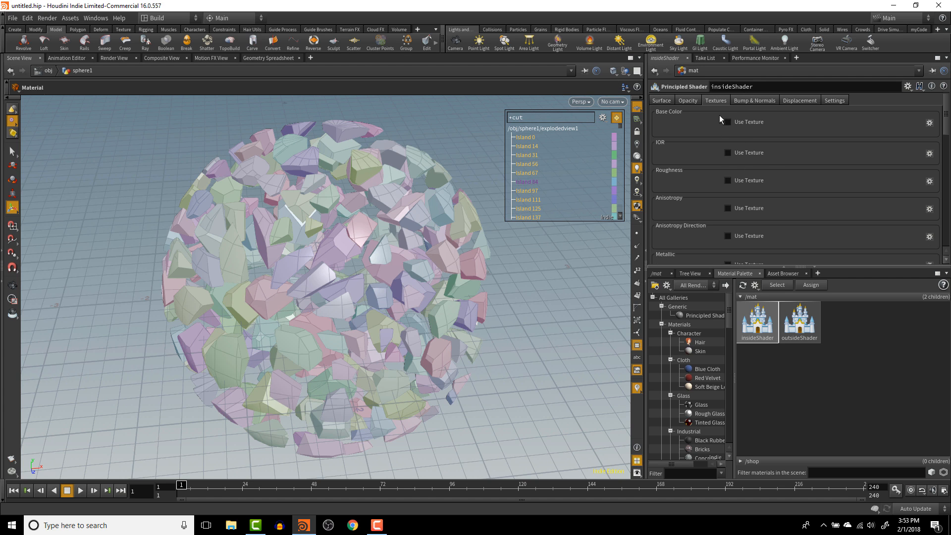
{"action": "scroll", "coordinate": [735, 221], "scroll_direction": "down", "scroll_amount": 2}
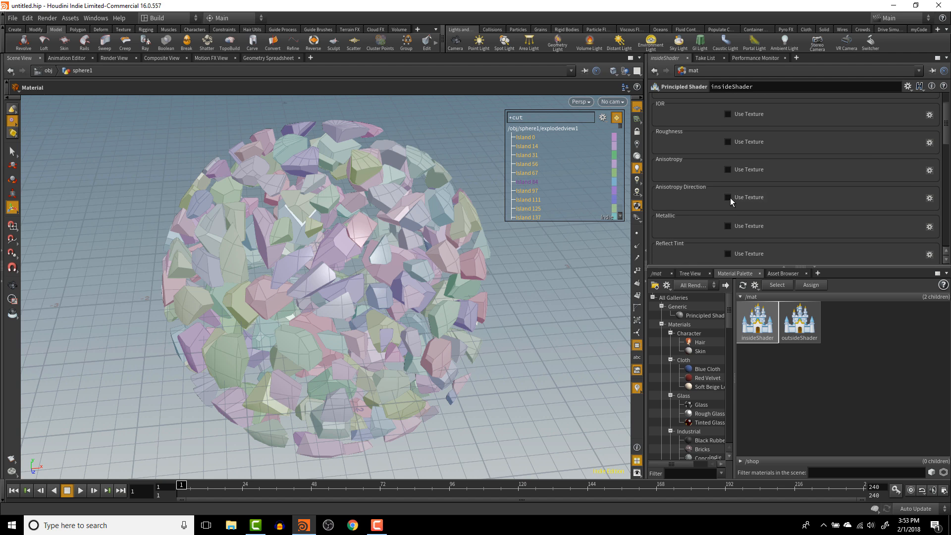
{"action": "left_click", "coordinate": [728, 197]}
{"action": "left_click", "coordinate": [727, 194]}
{"action": "scroll", "coordinate": [738, 141], "scroll_direction": "up", "scroll_amount": 2}
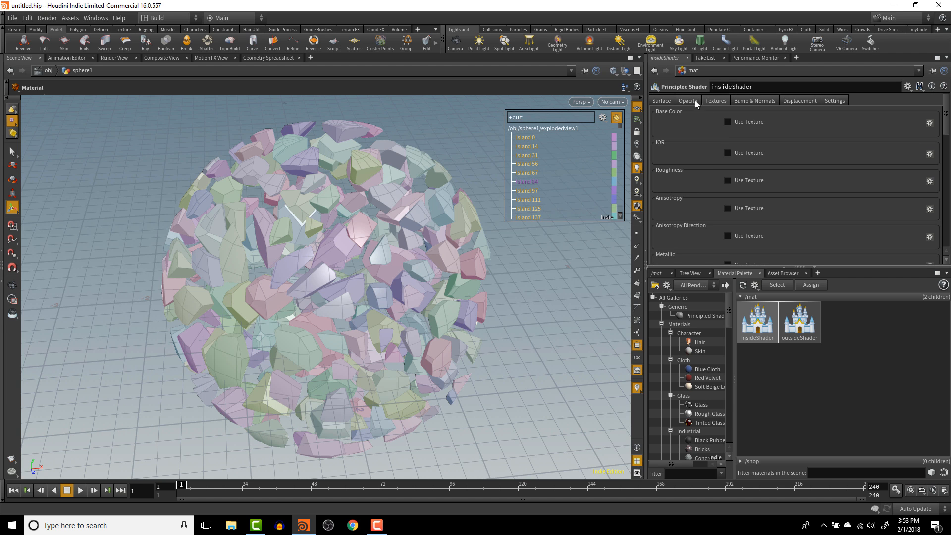
- Set insideShader's base color to red with values 0.9, 0, 0
{"action": "left_click", "coordinate": [660, 99]}
{"action": "left_click", "coordinate": [734, 123]}
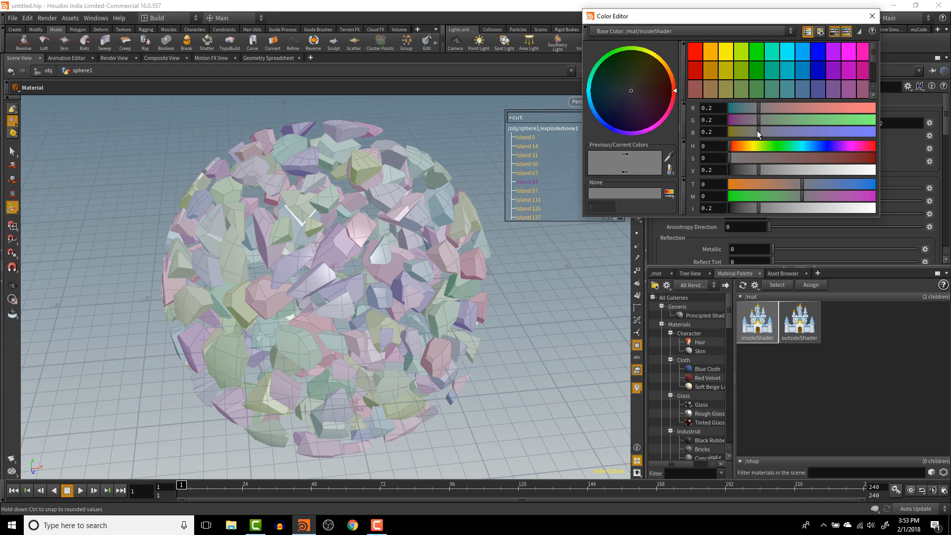
{"action": "left_click", "coordinate": [696, 56]}
{"action": "left_click", "coordinate": [872, 17]}
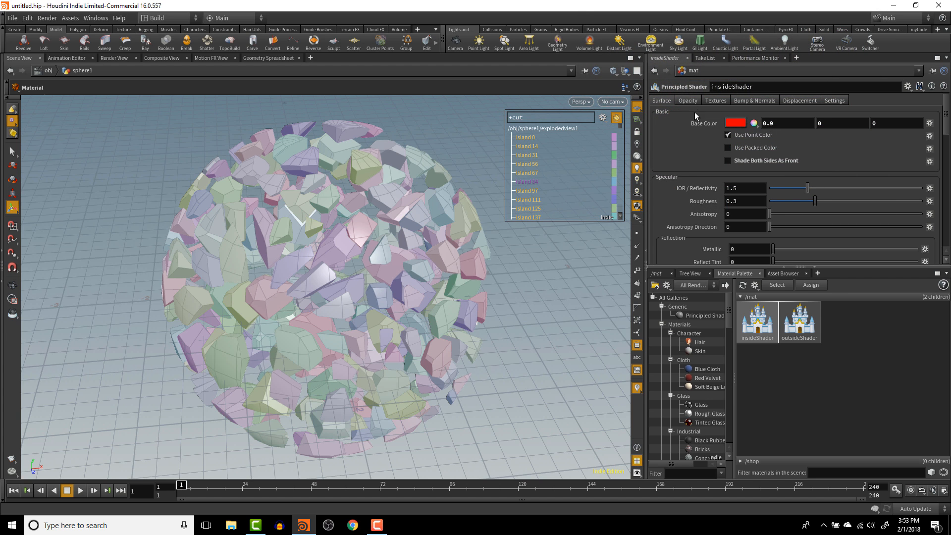
- Set outsideShader's base color to blue with values 0, 0, 0.9
{"action": "left_click", "coordinate": [804, 327]}
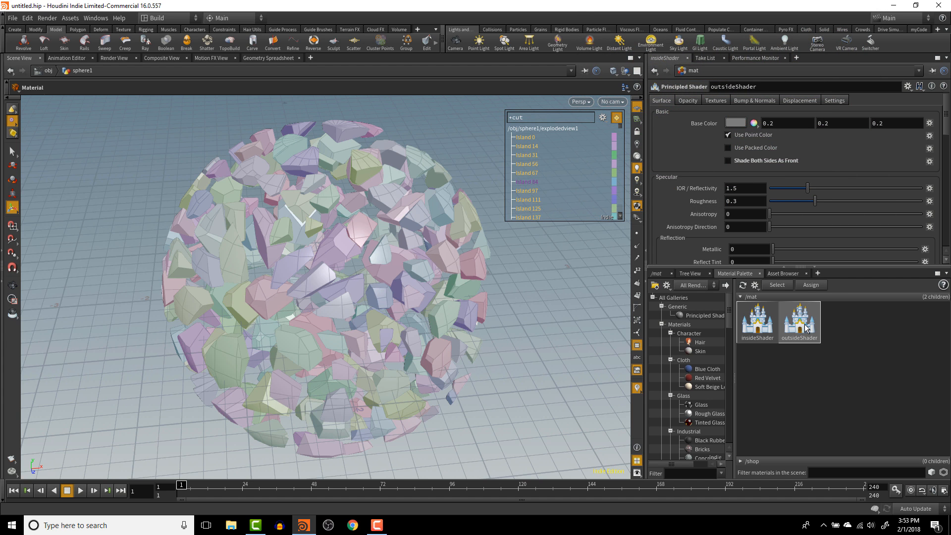
{"action": "left_click", "coordinate": [734, 122]}
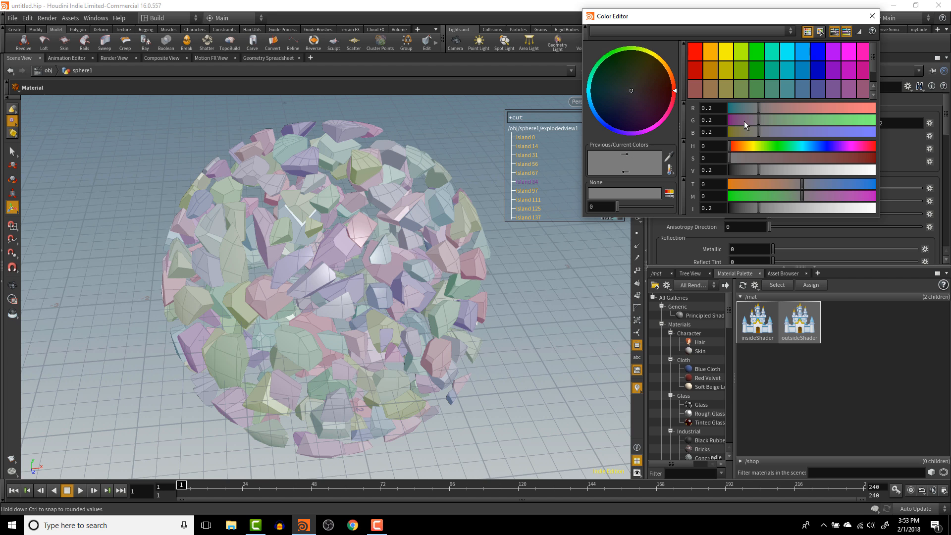
{"action": "left_click", "coordinate": [812, 56]}
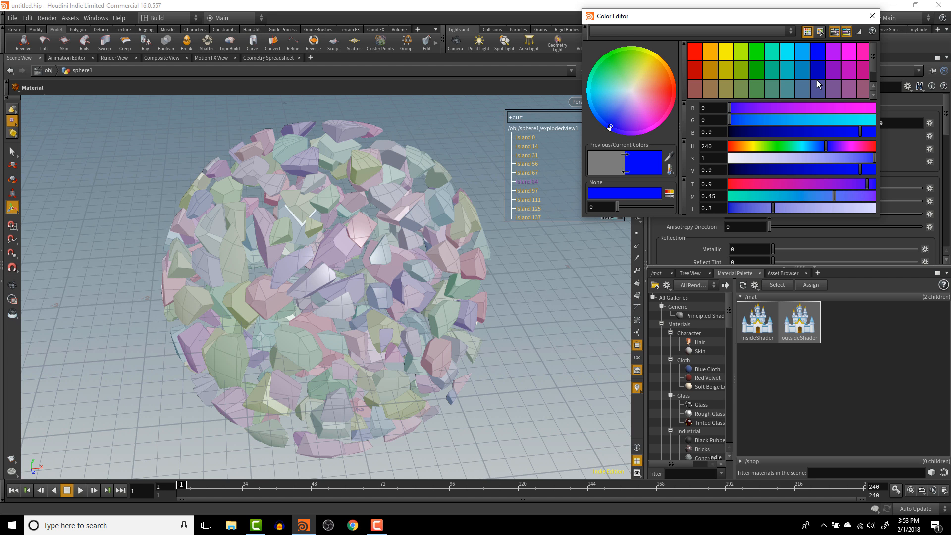
{"action": "left_click", "coordinate": [872, 16]}
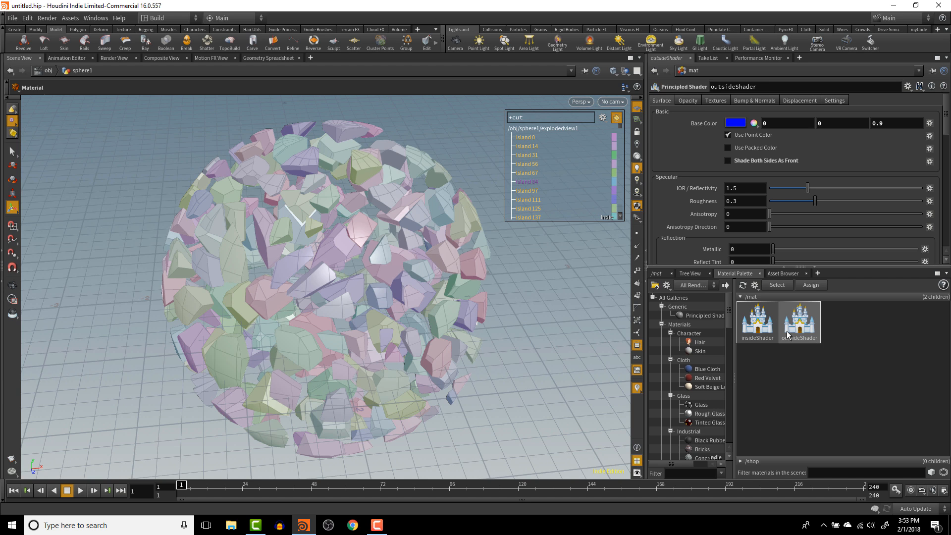
- Refresh the material previews in the palette and set outsideShader's Roughness to 0.461
{"action": "left_click", "coordinate": [742, 287]}
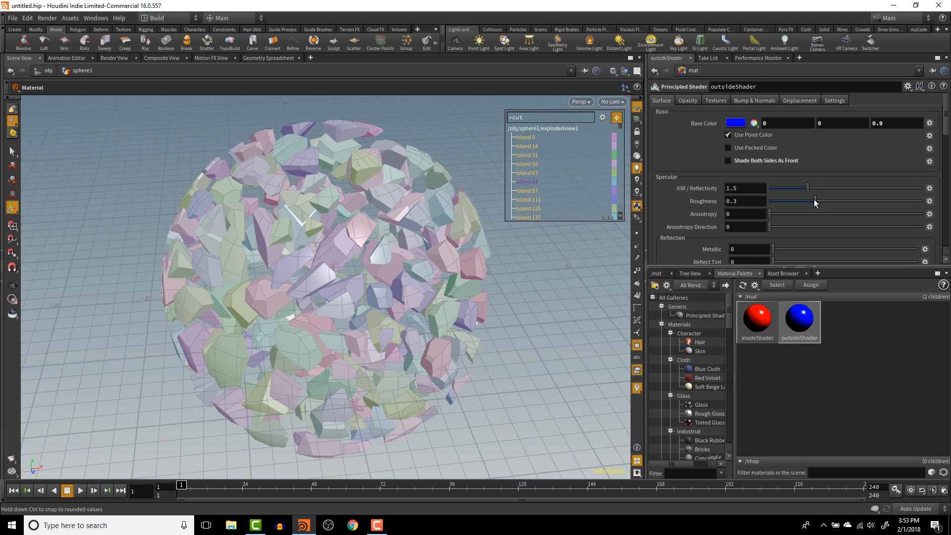
{"action": "left_click_drag", "start_coordinate": [830, 200], "coordinate": [839, 201]}
- Return to the sphere1 geometry network and assign /mat/insideShader to the Material node with the inside group
{"action": "left_click", "coordinate": [662, 274]}
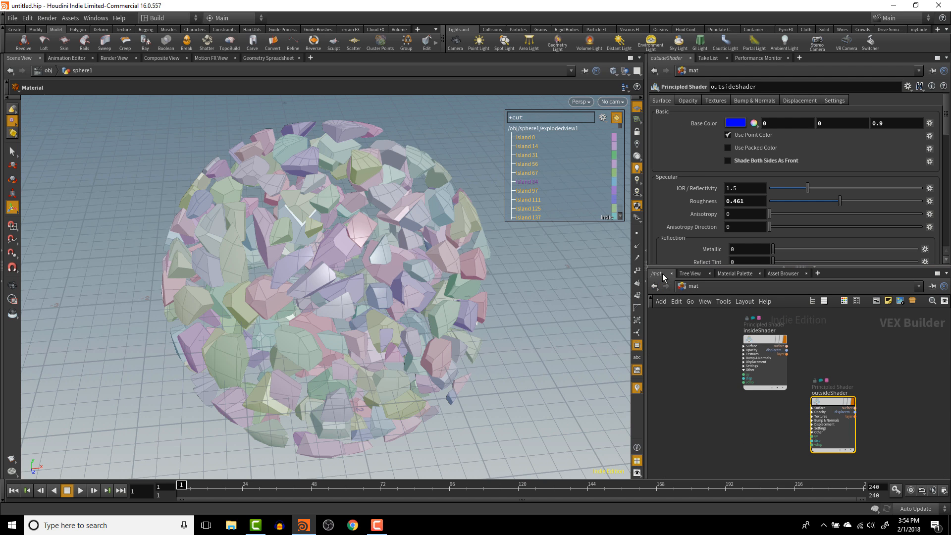
{"action": "left_click", "coordinate": [738, 284]}
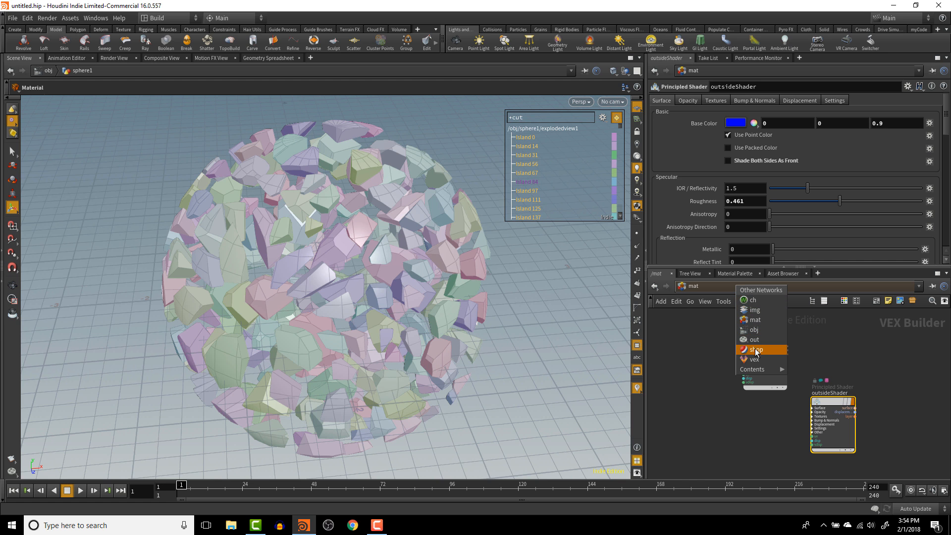
{"action": "left_click", "coordinate": [754, 329]}
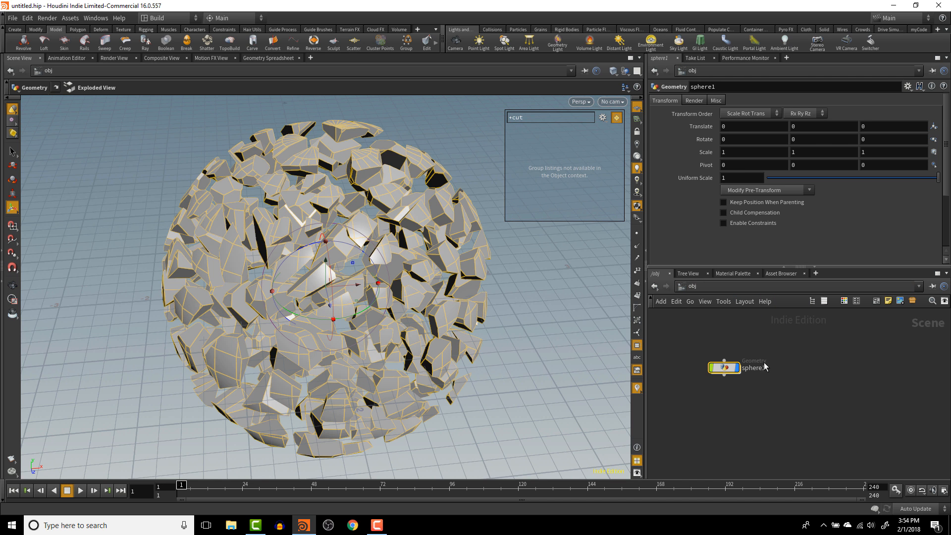
{"action": "double_click", "coordinate": [730, 372]}
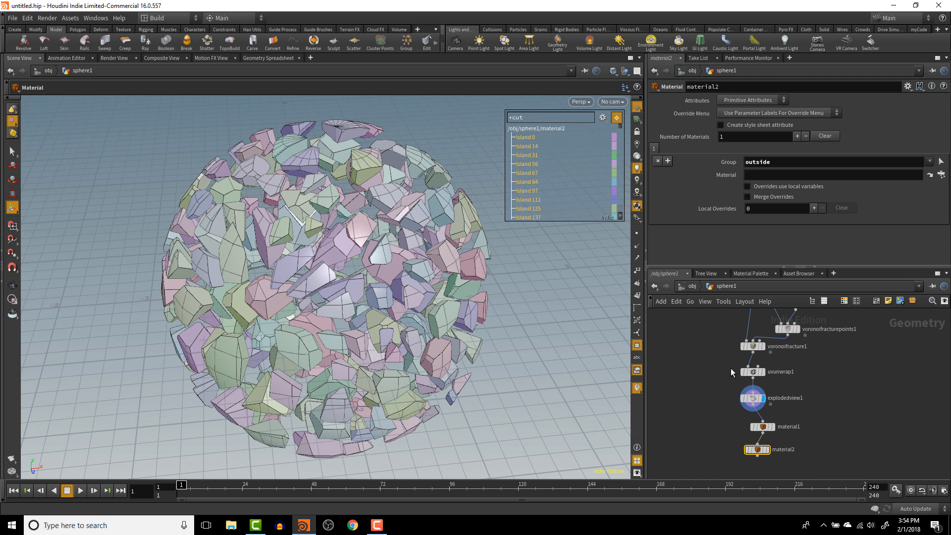
{"action": "left_click", "coordinate": [764, 426]}
{"action": "left_click", "coordinate": [941, 175]}
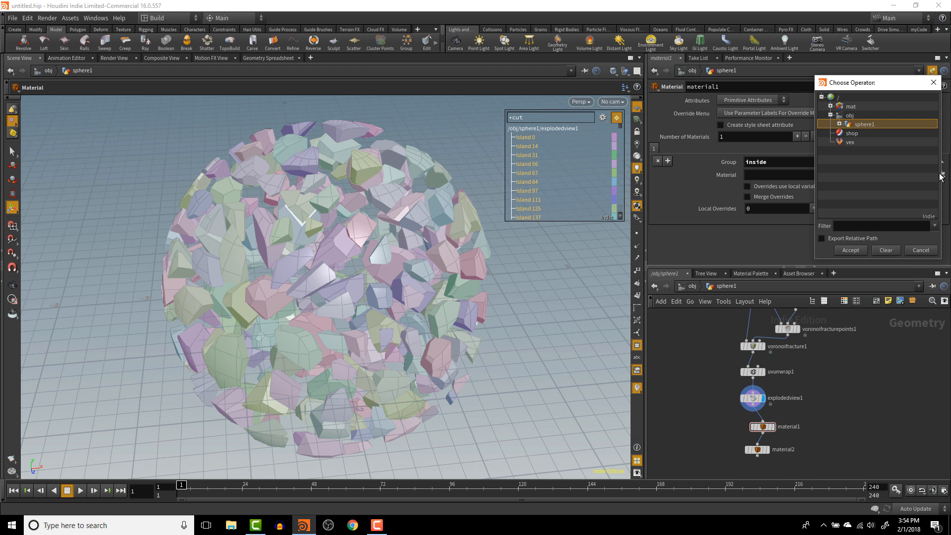
{"action": "left_click", "coordinate": [830, 106]}
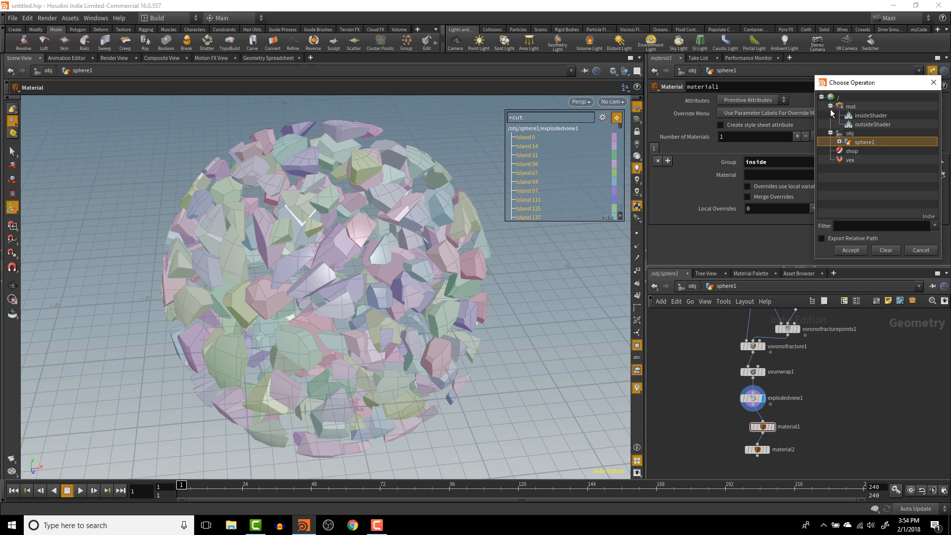
{"action": "double_click", "coordinate": [876, 116]}
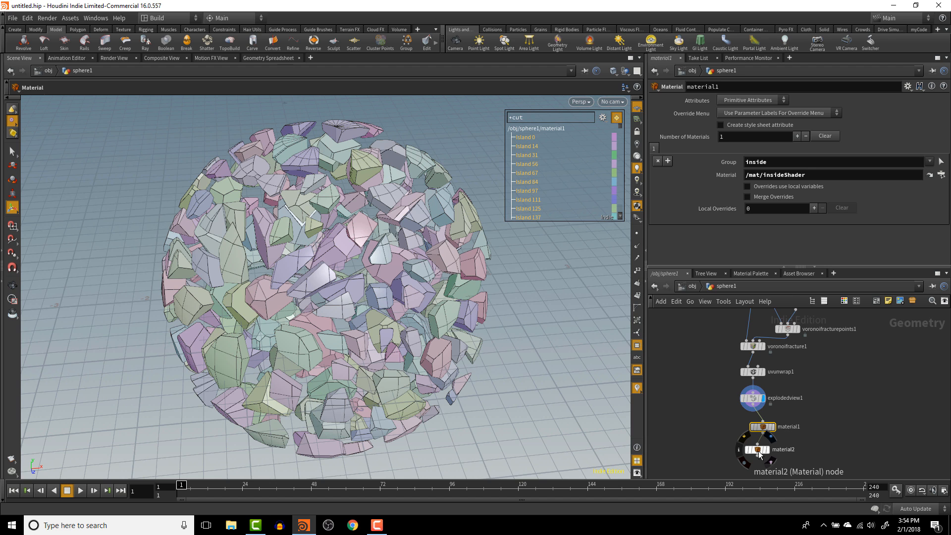
- Assign /mat/outsideShader to the Material node with the outside group and display that node's result
{"action": "left_click", "coordinate": [761, 451]}
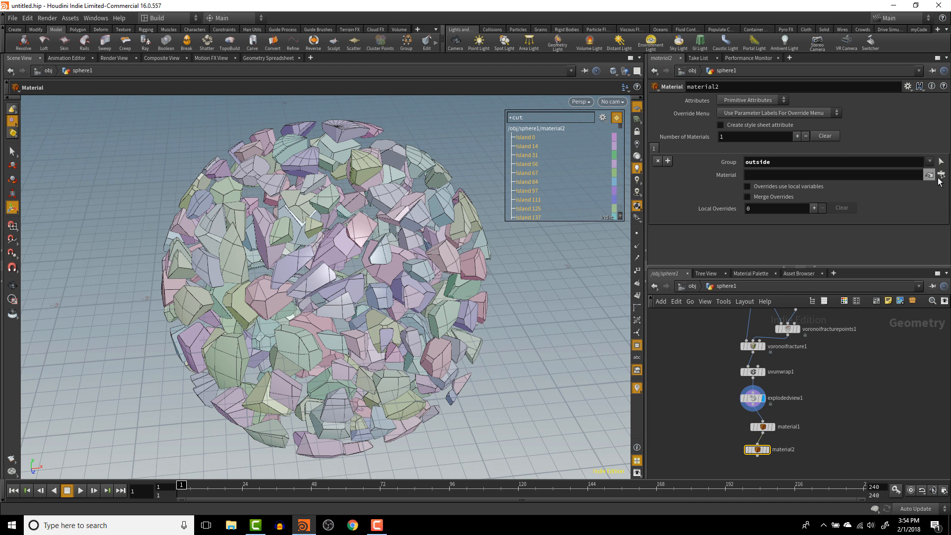
{"action": "left_click", "coordinate": [940, 175]}
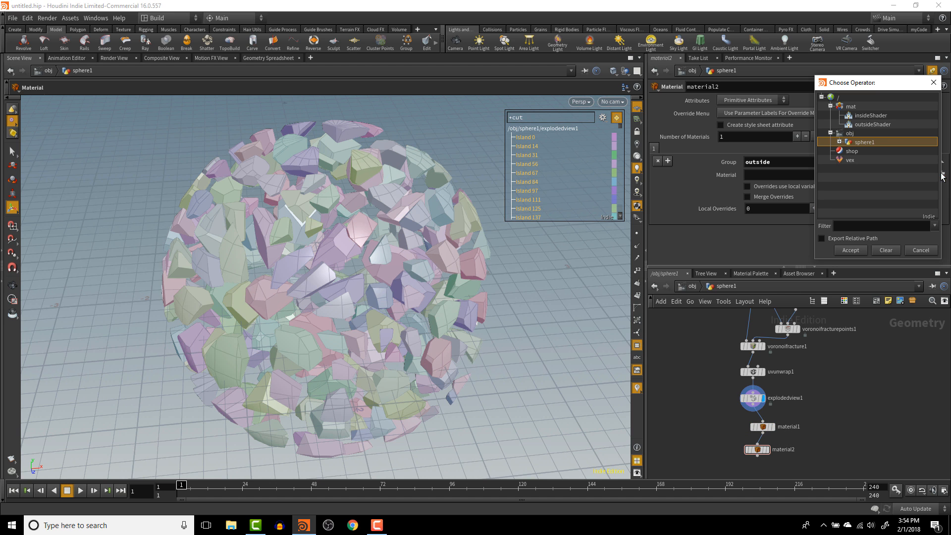
{"action": "double_click", "coordinate": [871, 124]}
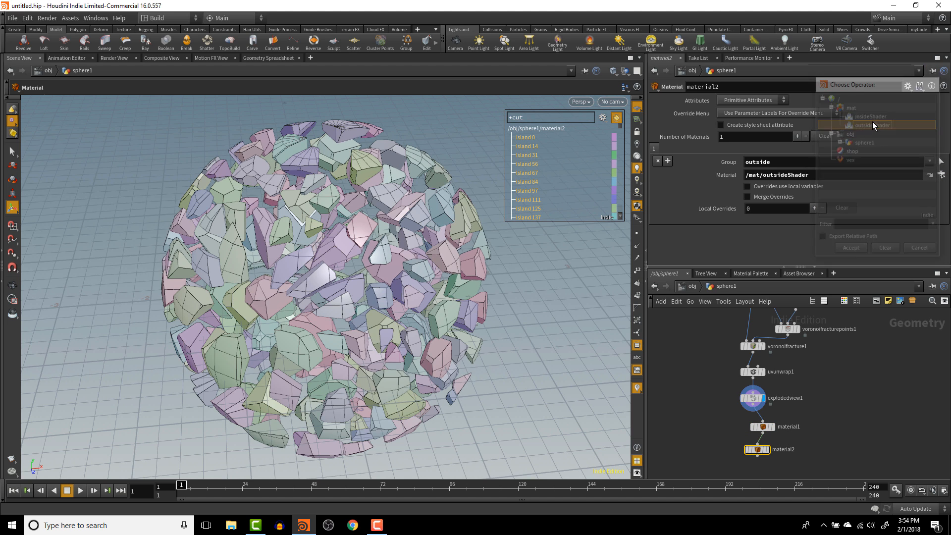
{"action": "left_click", "coordinate": [767, 450]}
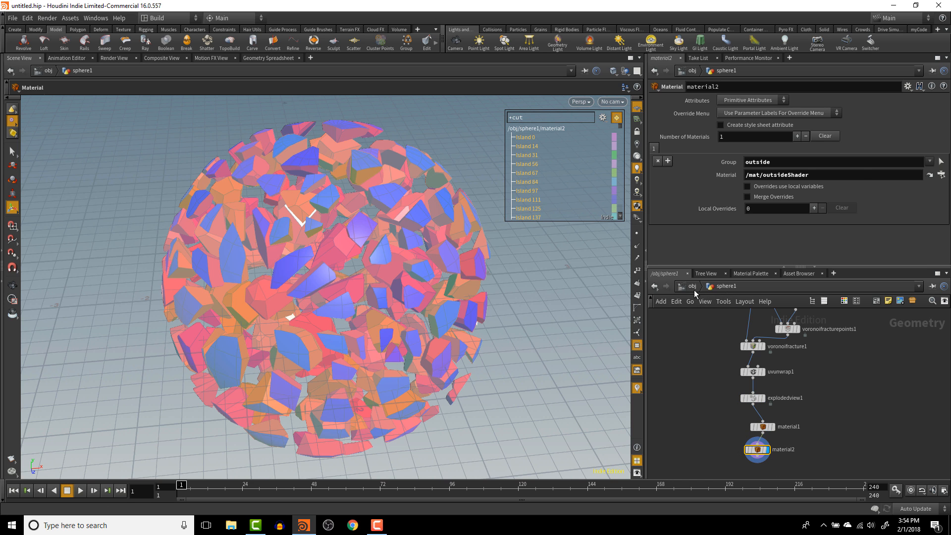
- Return to the object level and inspect the shading on the exploded sphere pieces from several angles
{"action": "left_click", "coordinate": [692, 287]}
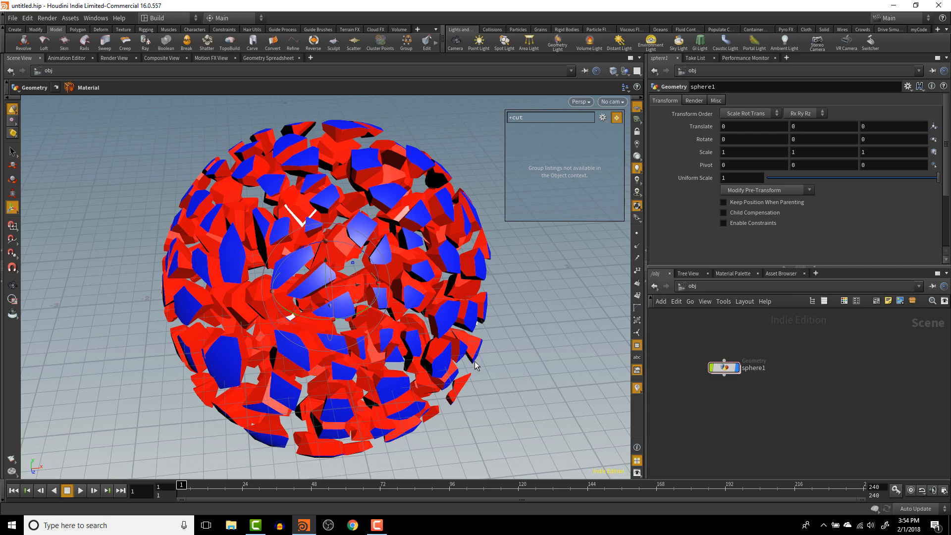
{"action": "key", "text": "Escape"}
{"action": "left_click_drag", "start_coordinate": [475, 357], "coordinate": [506, 346]}
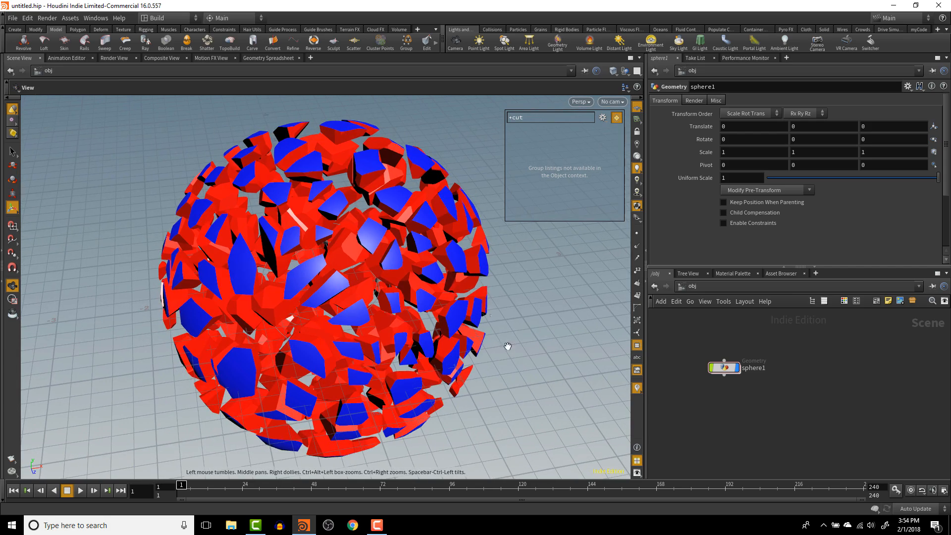
{"action": "left_click_drag", "start_coordinate": [473, 260], "coordinate": [451, 328]}
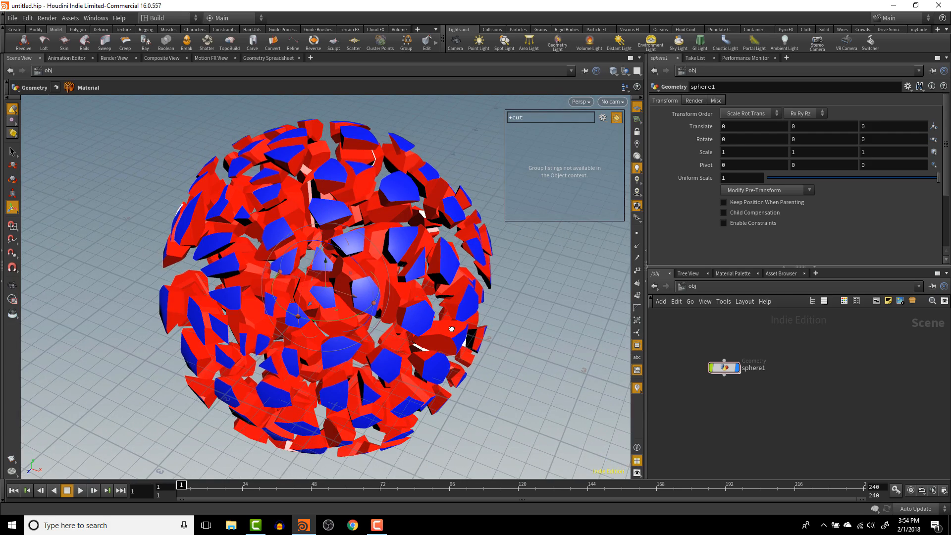
{"action": "left_click_drag", "start_coordinate": [522, 333], "coordinate": [531, 338]}
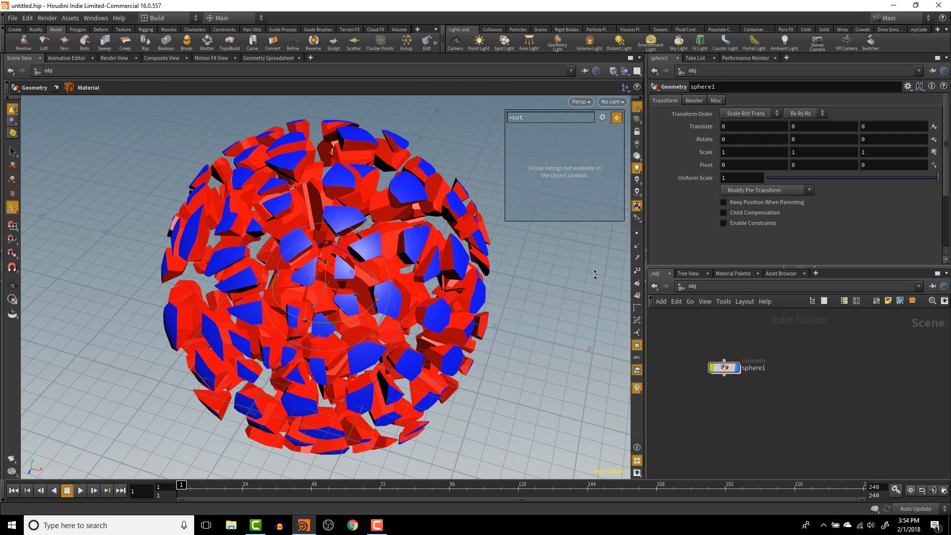
- Switch to the out network and add a Mantra render node
{"action": "left_click", "coordinate": [767, 287]}
{"action": "left_click", "coordinate": [783, 340]}
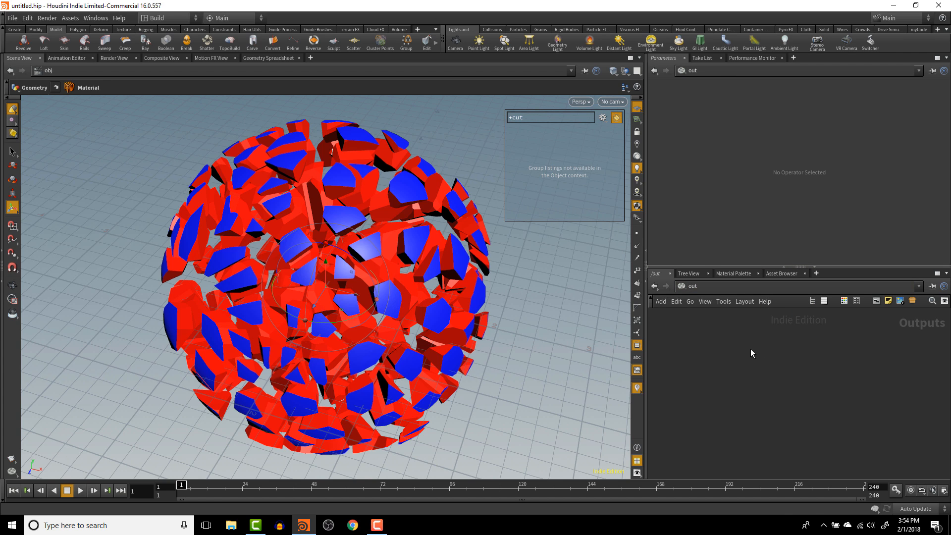
{"action": "key", "text": "Tab"}
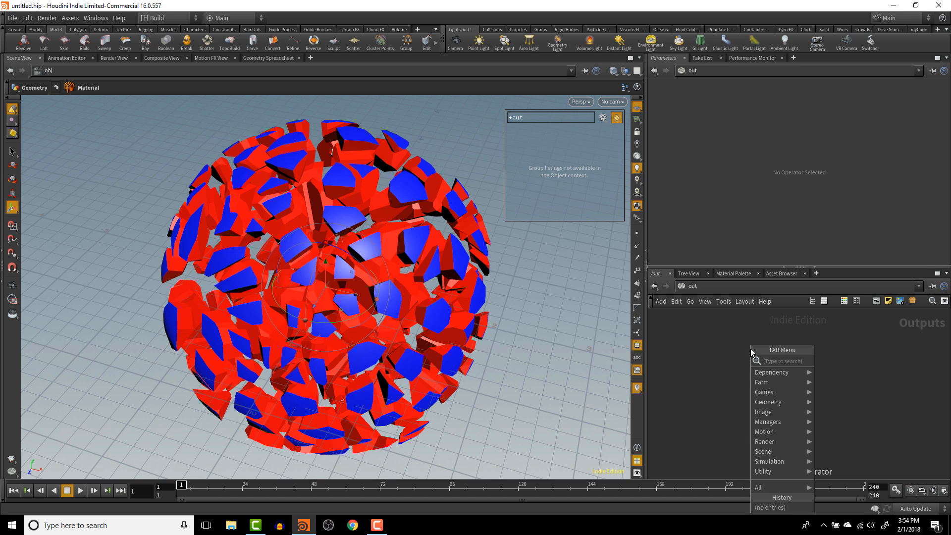
{"action": "type", "text": "m"}
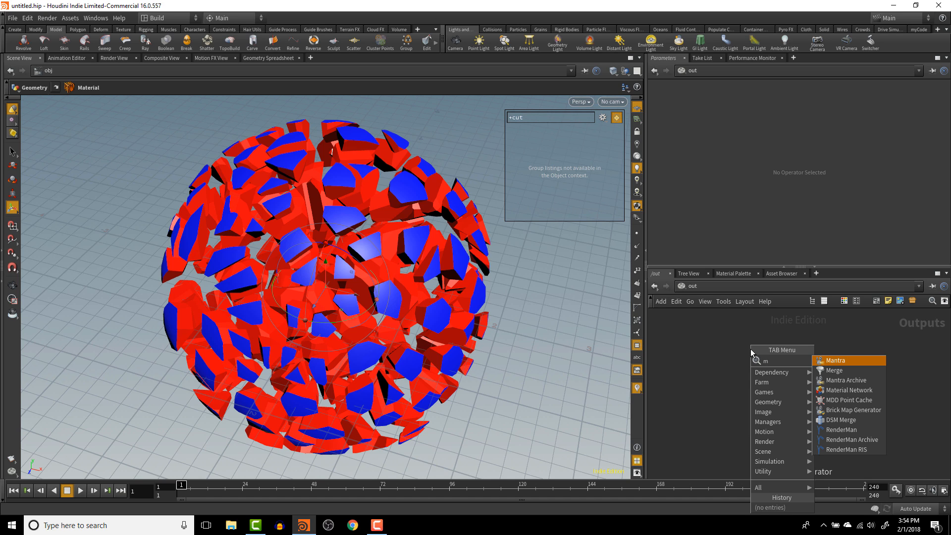
{"action": "key", "text": "Return"}
{"action": "left_click", "coordinate": [751, 349]}
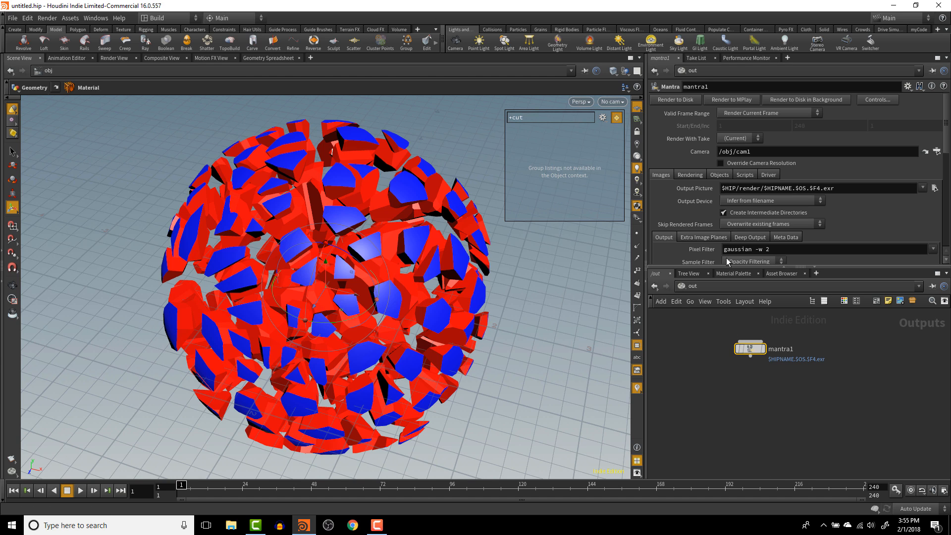
- Return to the object network, create a new camera from the current view and add an environment light
{"action": "left_click", "coordinate": [691, 288]}
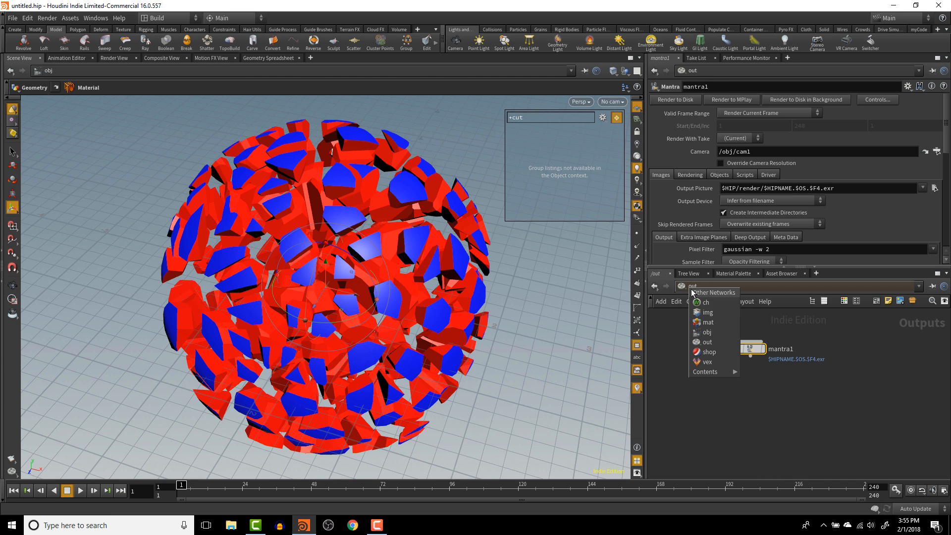
{"action": "left_click", "coordinate": [703, 332]}
{"action": "key", "text": "Tab"}
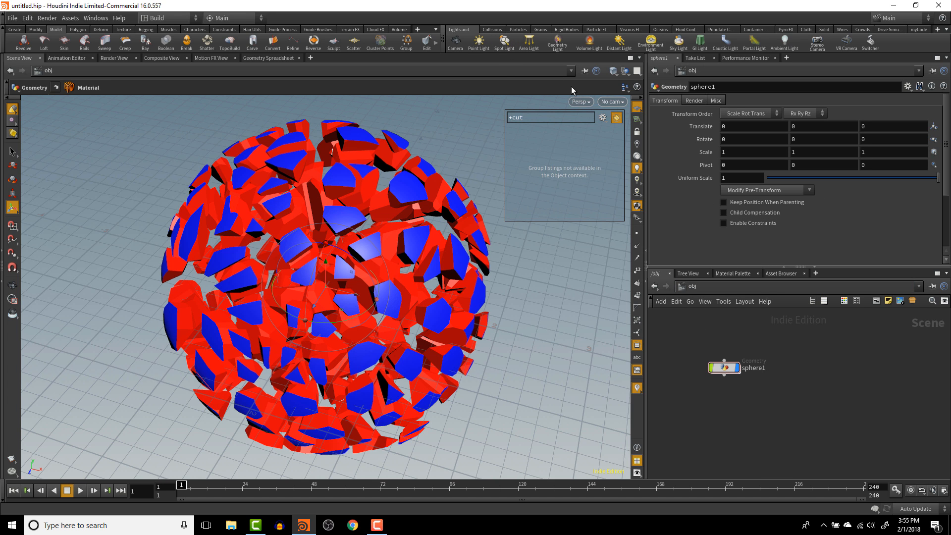
{"action": "left_click", "coordinate": [611, 102]}
{"action": "left_click", "coordinate": [620, 132]}
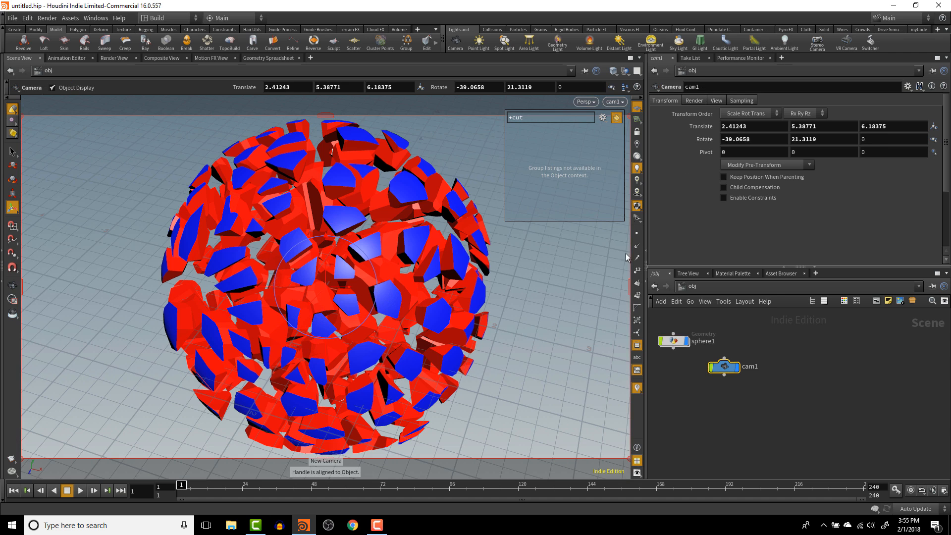
{"action": "left_click", "coordinate": [652, 42]}
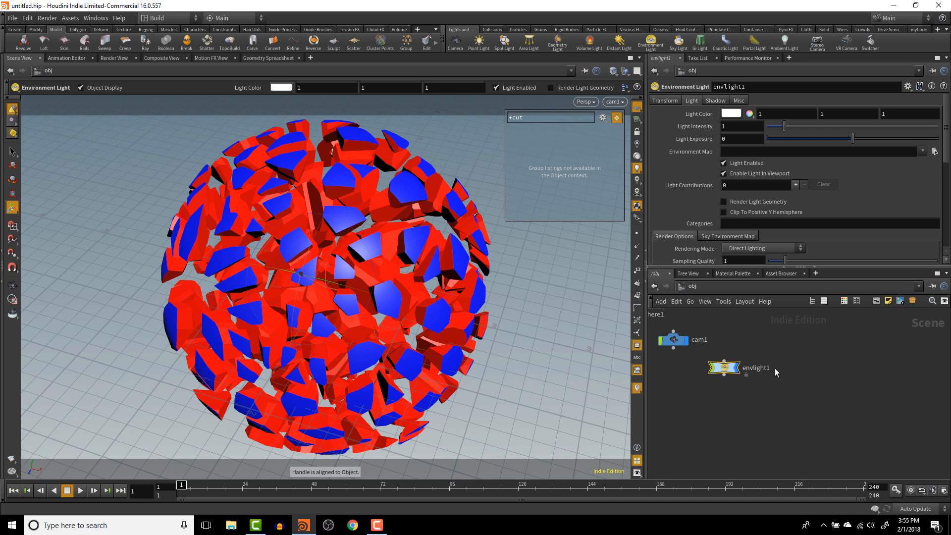
{"action": "key", "text": "h"}
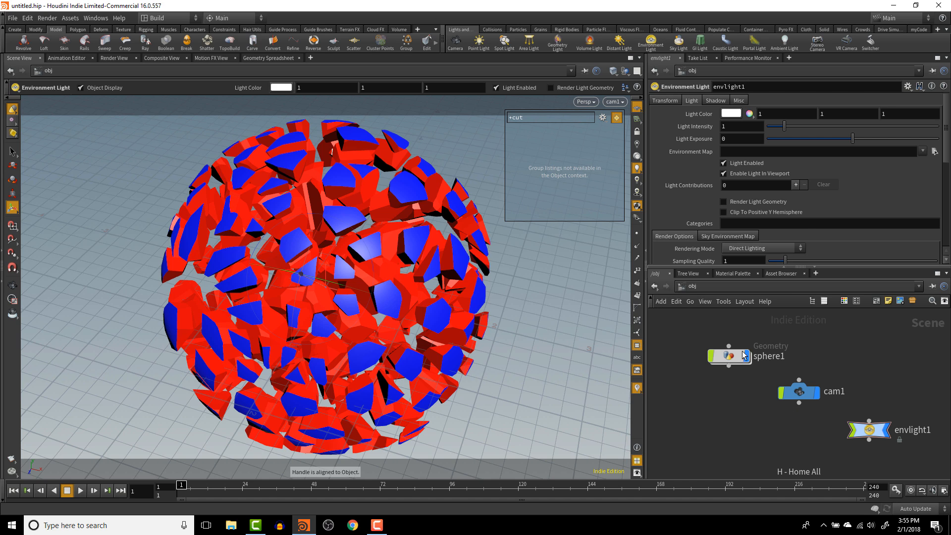
- In the out network, override mantra1's camera resolution with 1/3 (One Third Resolution) and render to MPlay
{"action": "left_click", "coordinate": [731, 287]}
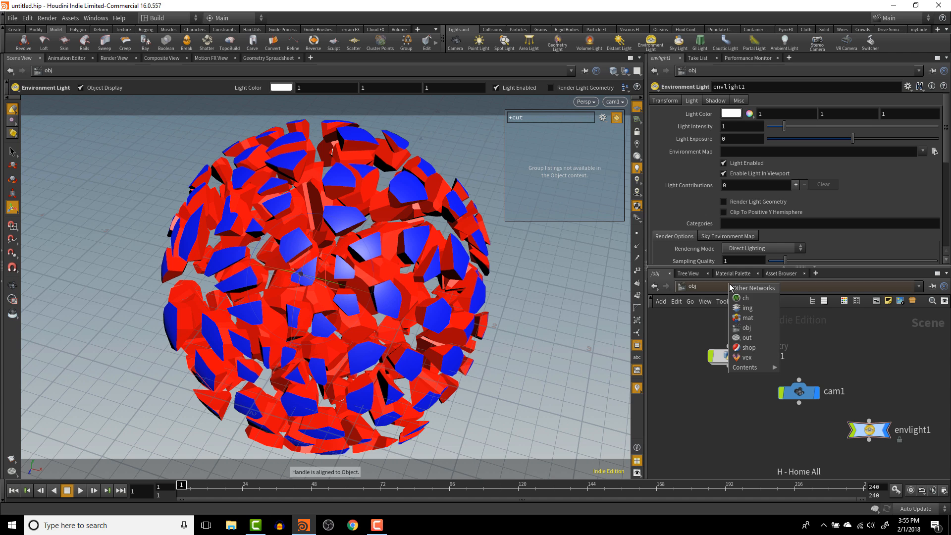
{"action": "left_click", "coordinate": [748, 339]}
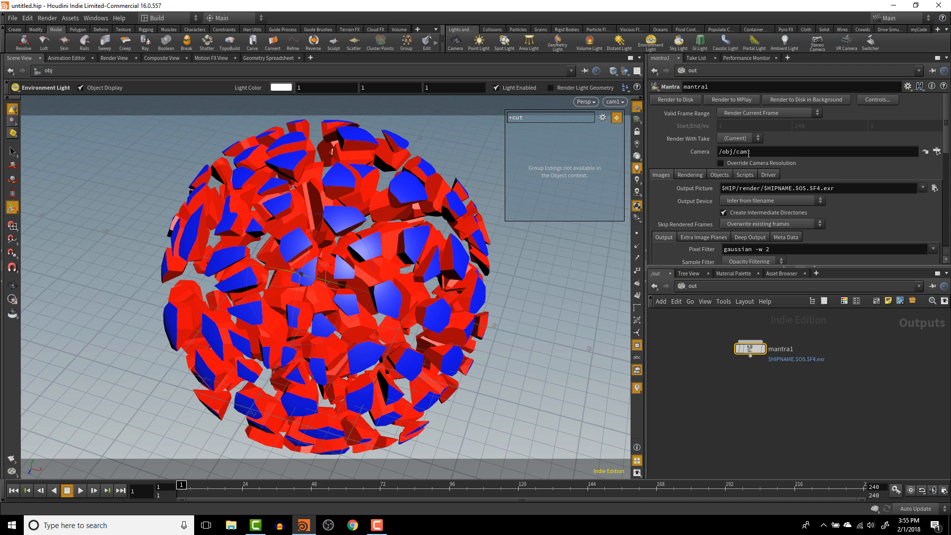
{"action": "left_click", "coordinate": [721, 163]}
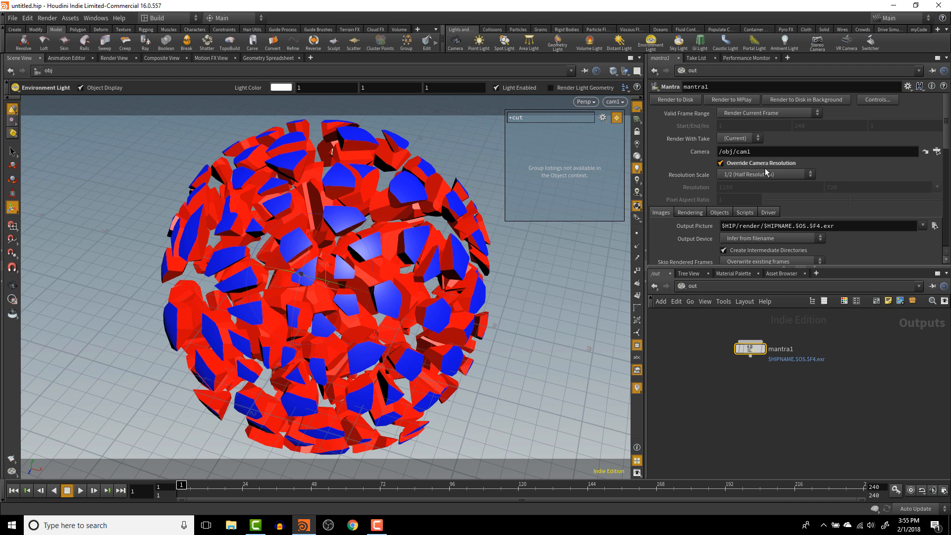
{"action": "left_click", "coordinate": [771, 173]}
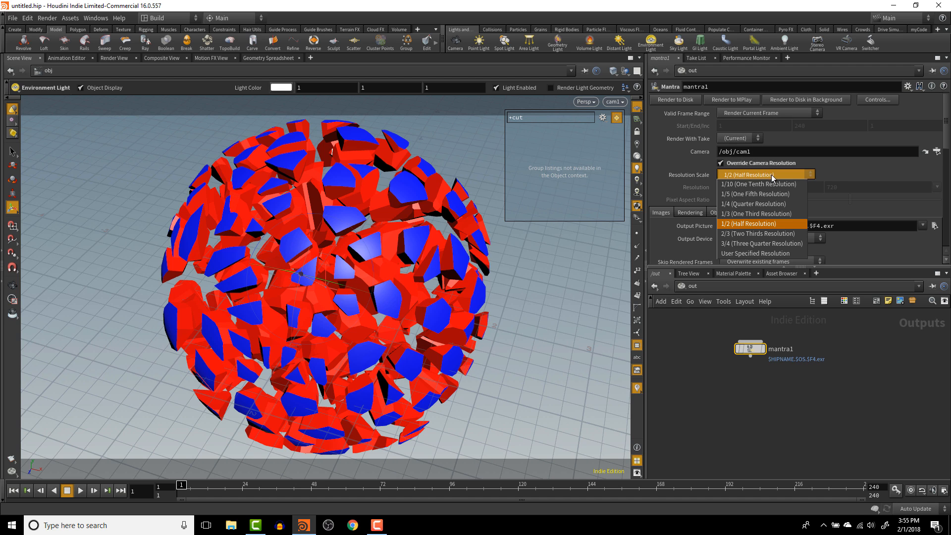
{"action": "left_click", "coordinate": [771, 215]}
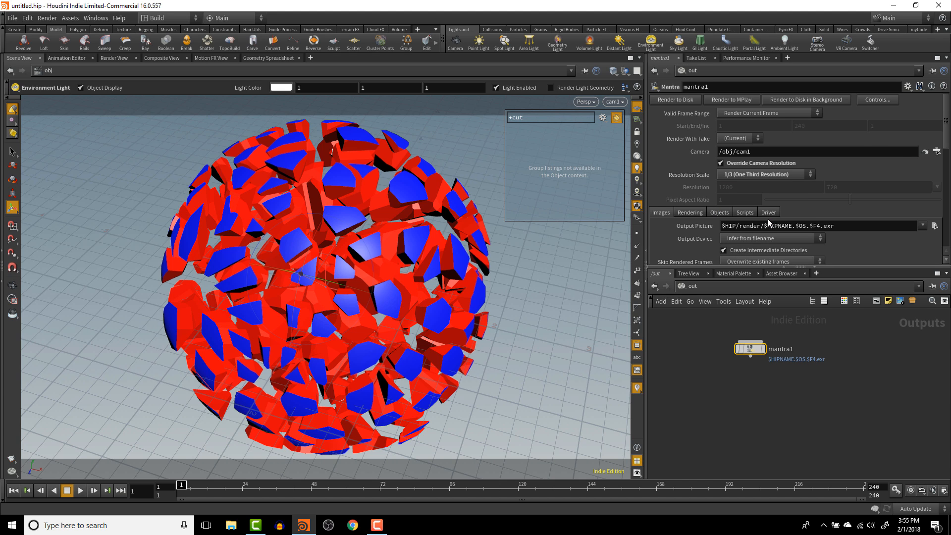
{"action": "left_click", "coordinate": [746, 98]}
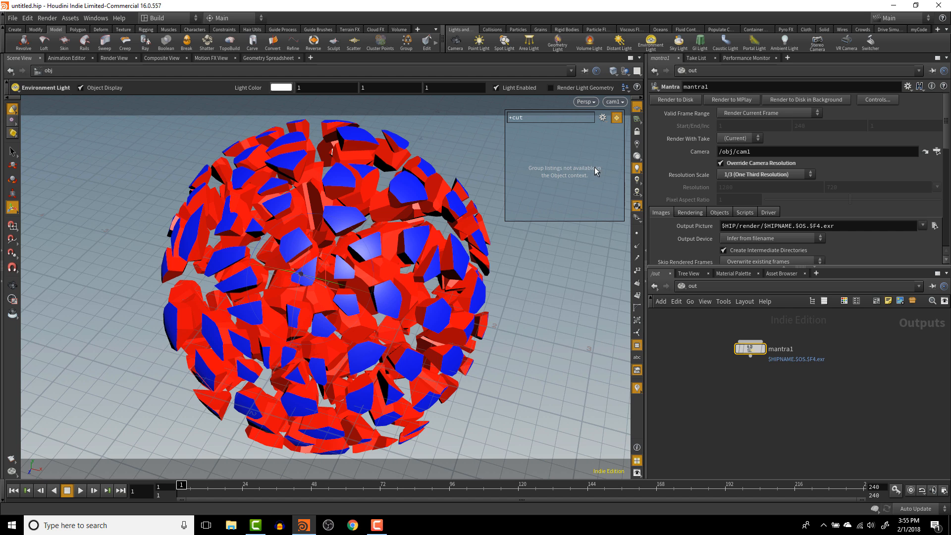